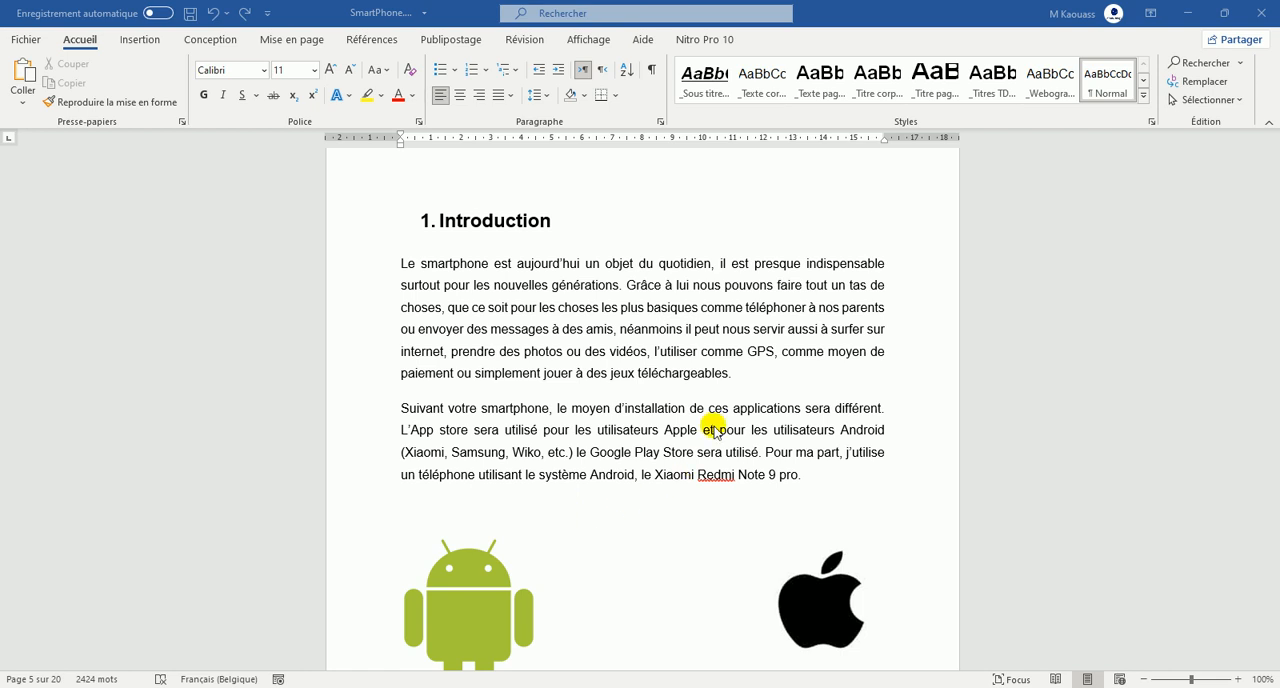
Show the formatting marks throughout the document.
scroll(507, 208, "down", 9)
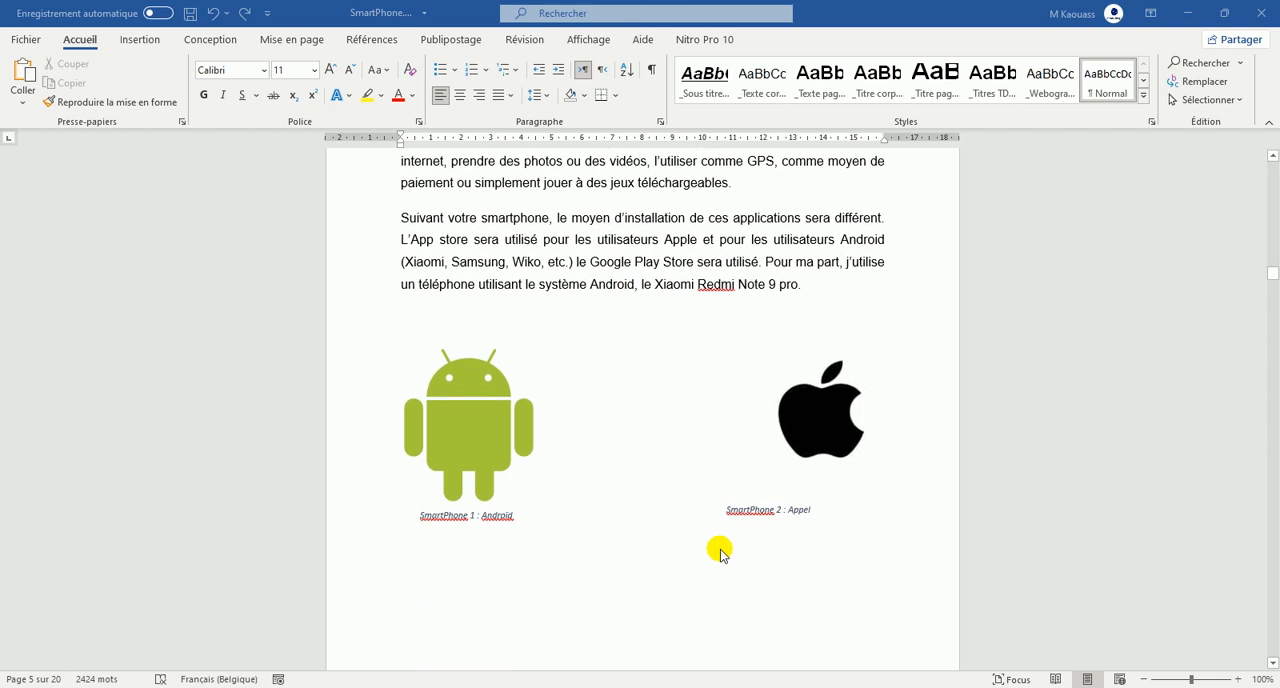
scroll(606, 528, "up", 8)
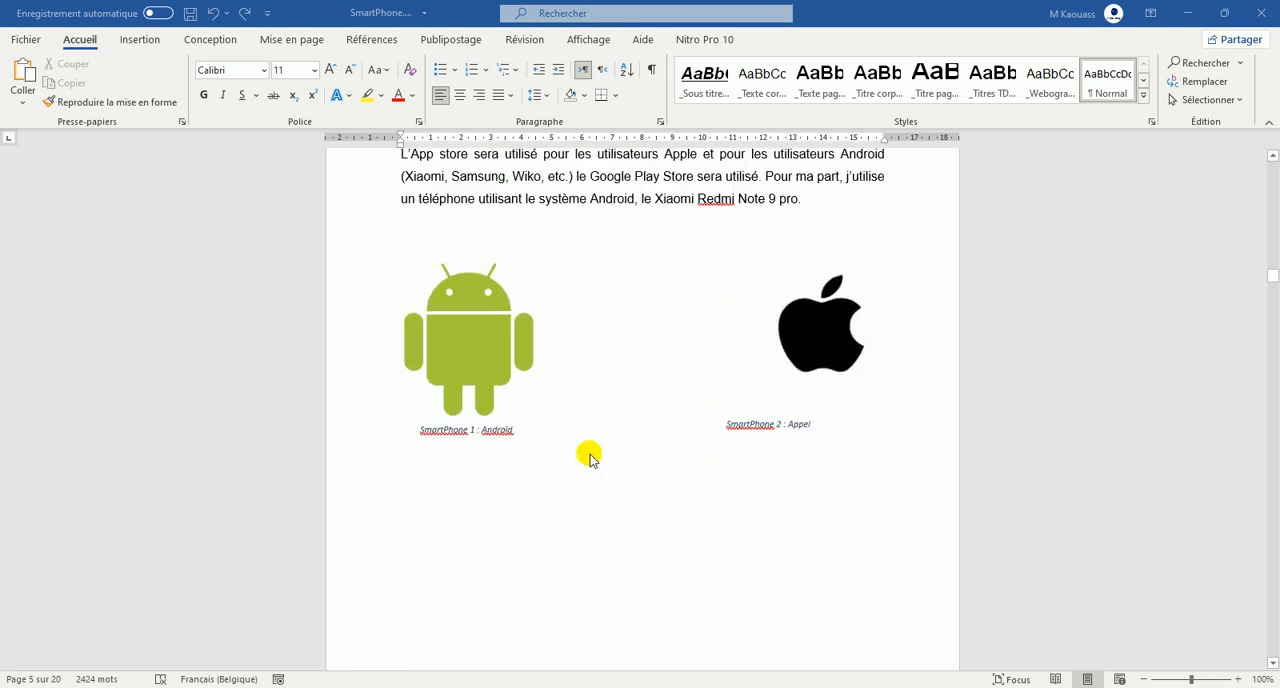
scroll(586, 412, "up", 1)
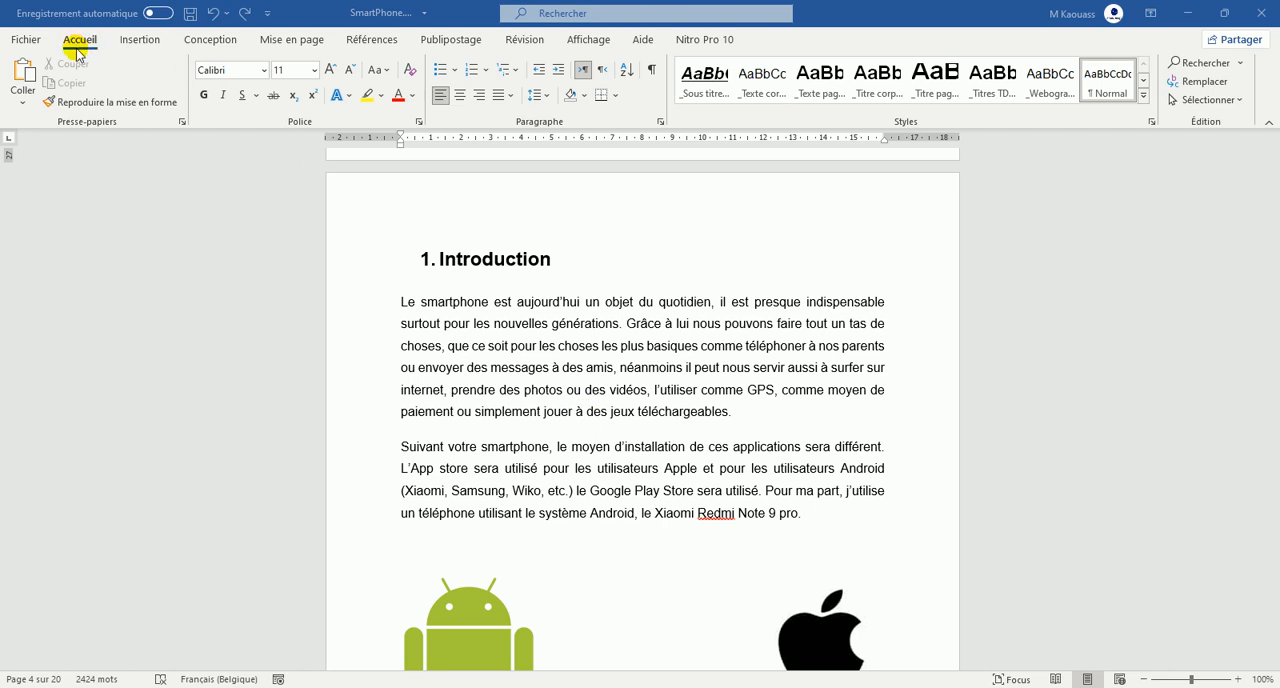
left_click(652, 72)
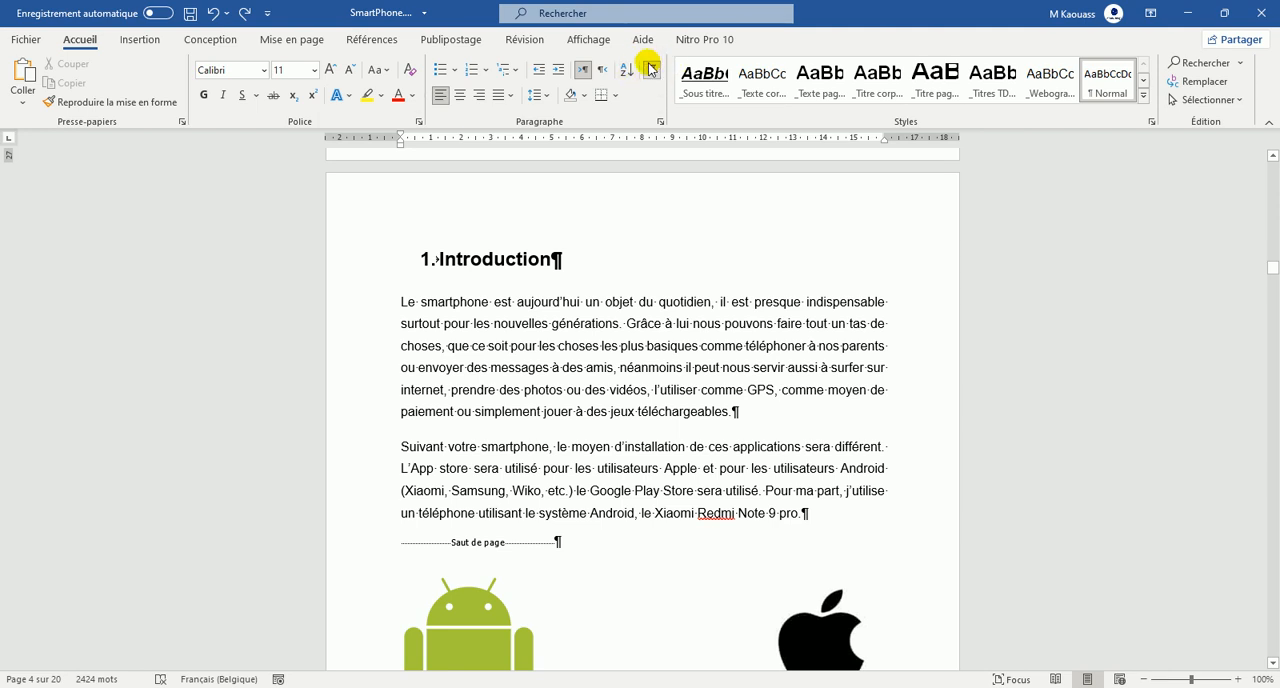
Insert a next-page section break after the page break that ends the table of contents.
left_click(737, 410)
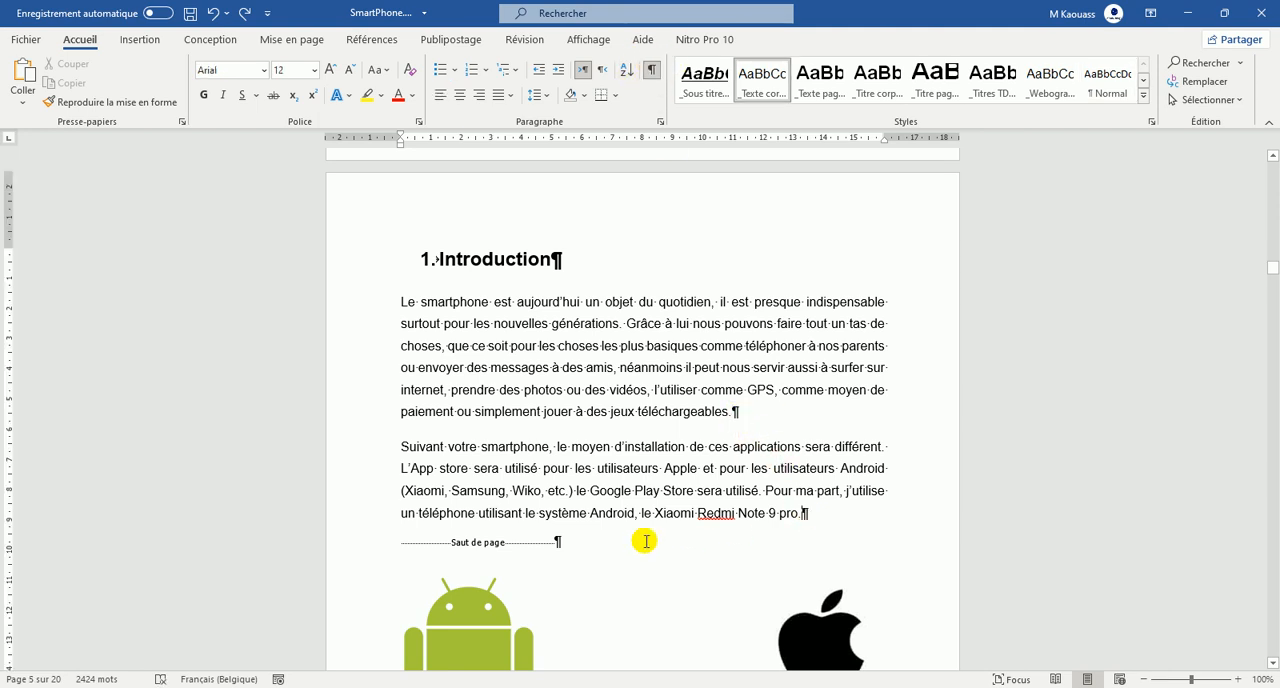
left_click(553, 545)
scroll(555, 420, "up", 6)
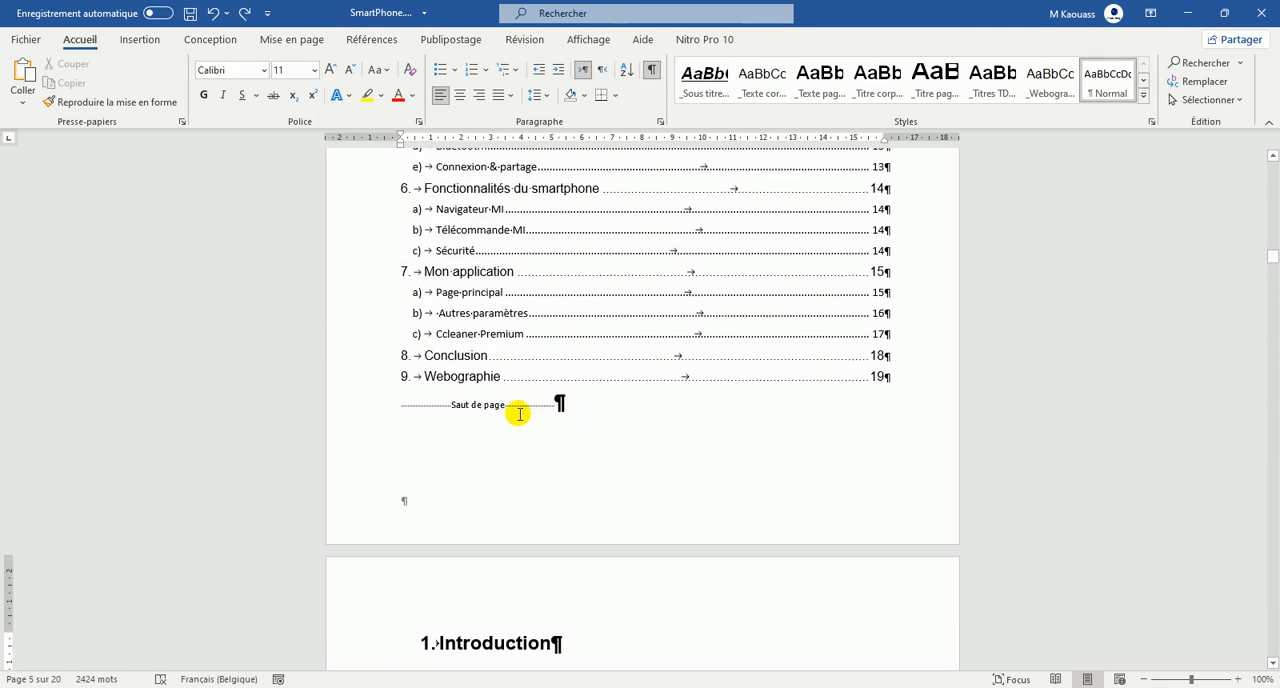
scroll(554, 400, "down", 1)
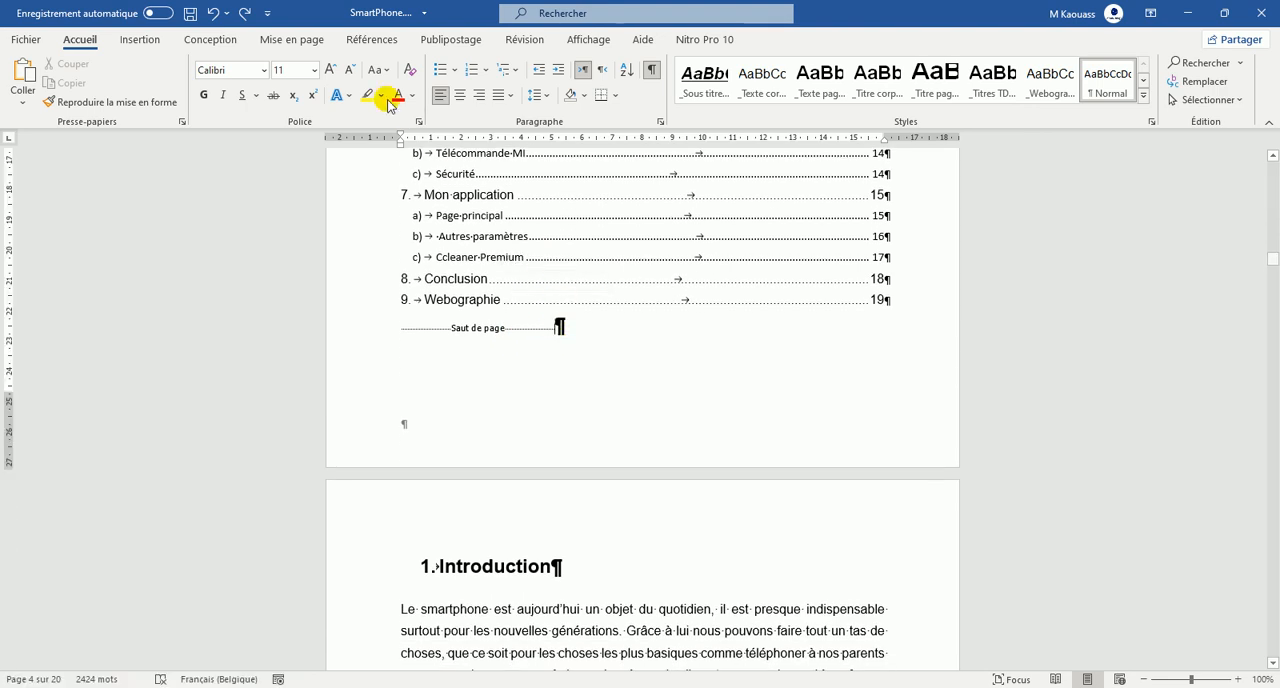
left_click(303, 42)
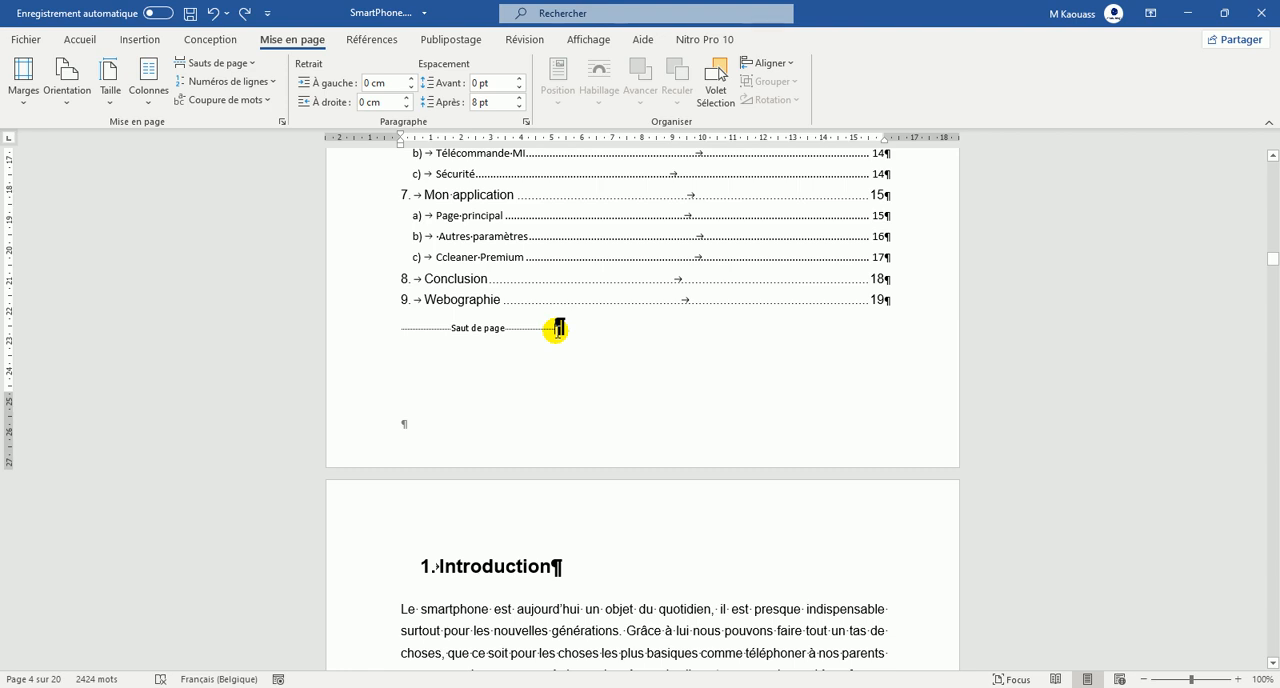
left_click(250, 64)
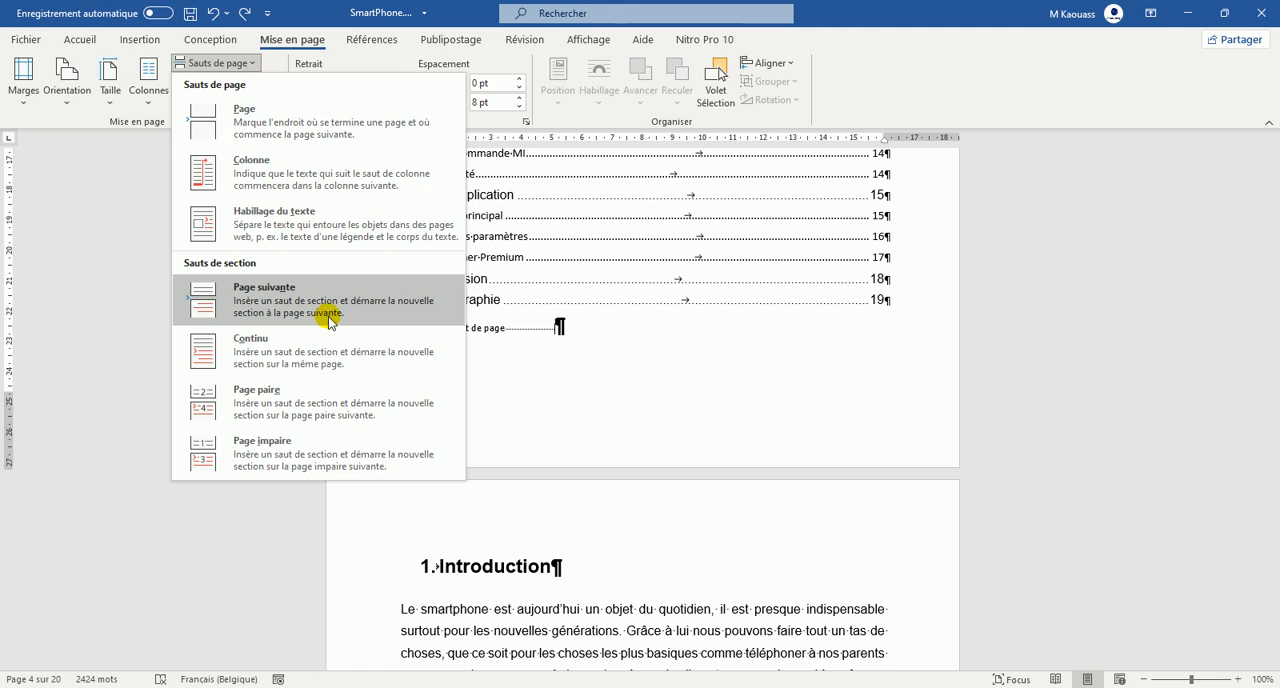
left_click(329, 316)
Delete the empty paragraph above the "1. Introduction" heading.
scroll(636, 390, "down", 1)
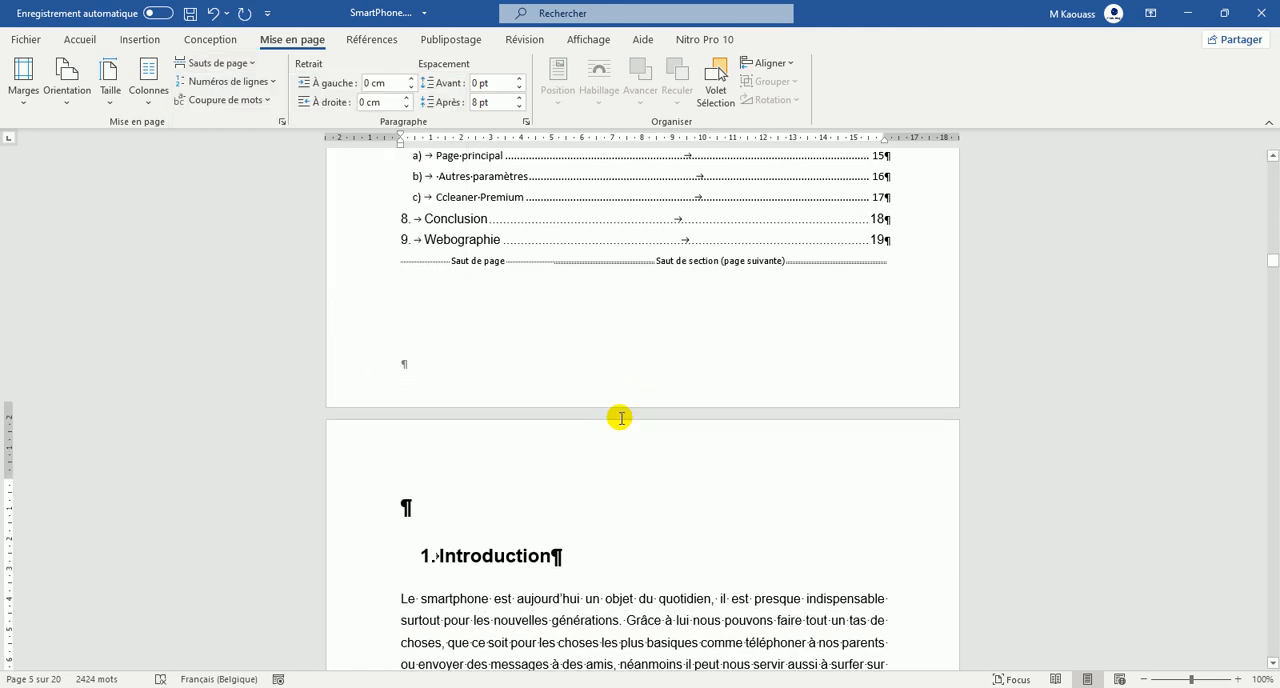
scroll(636, 390, "down", 1)
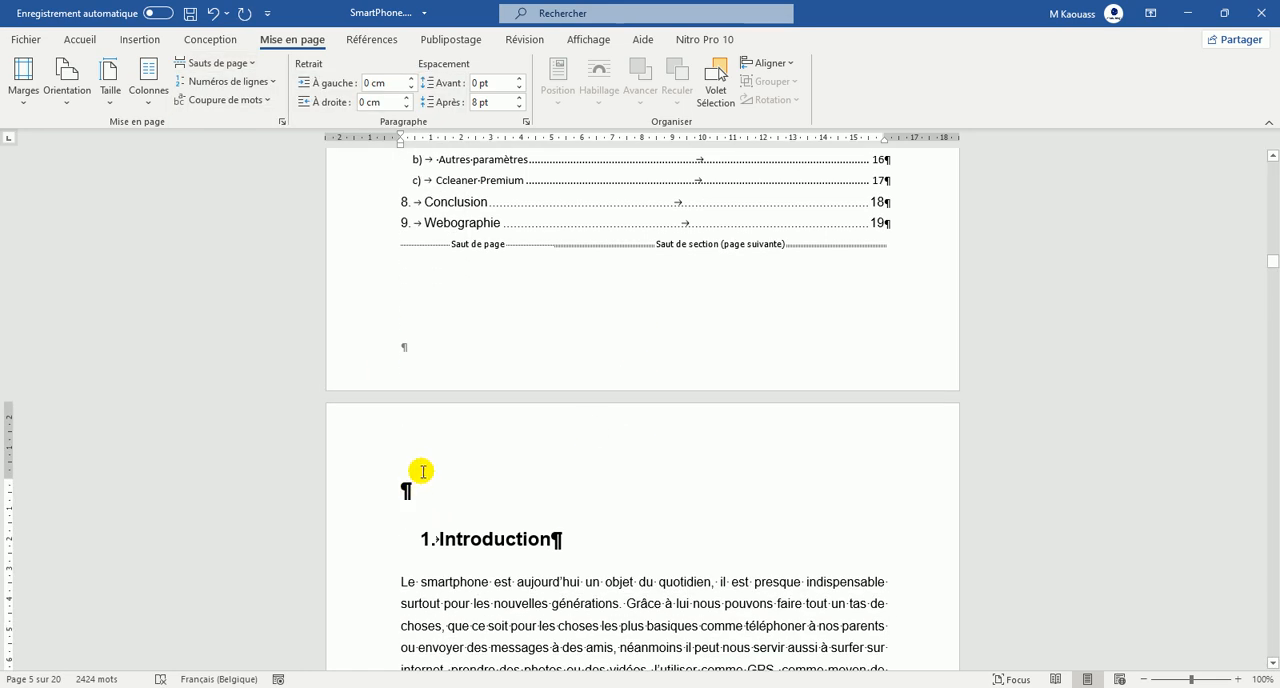
key("Delete")
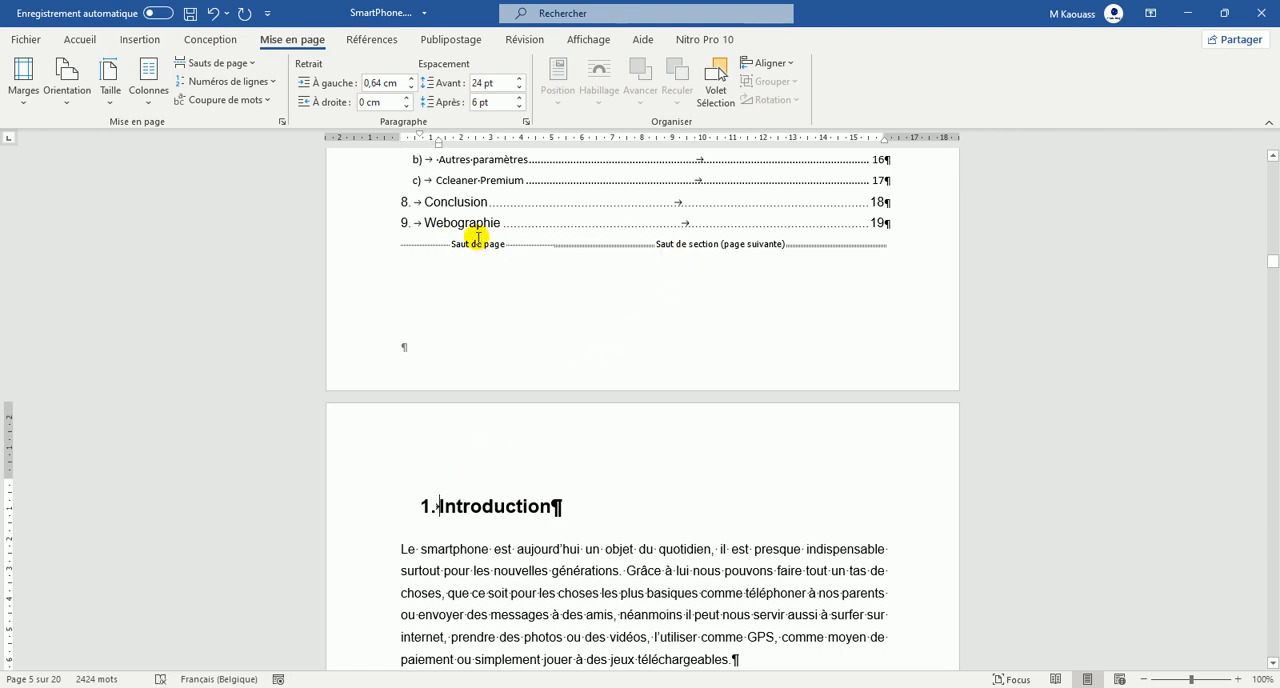
Open the footer of the Introduction page for editing.
scroll(515, 276, "up", 4)
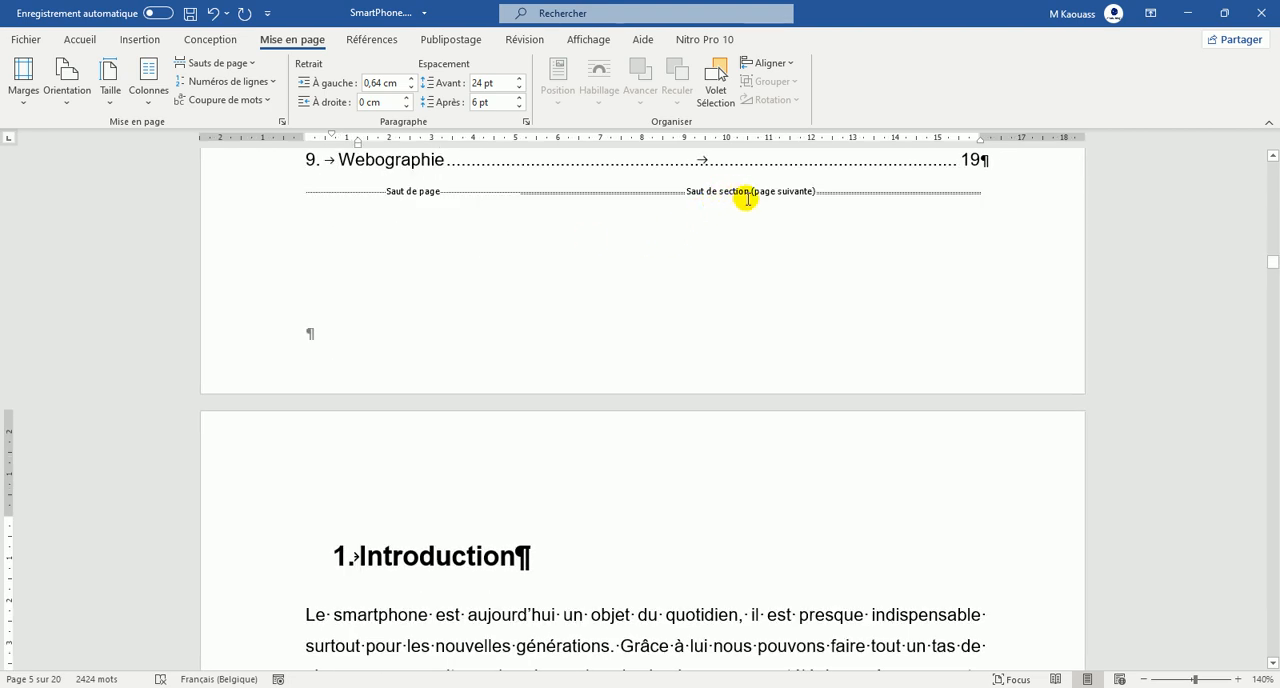
scroll(649, 346, "down", 2)
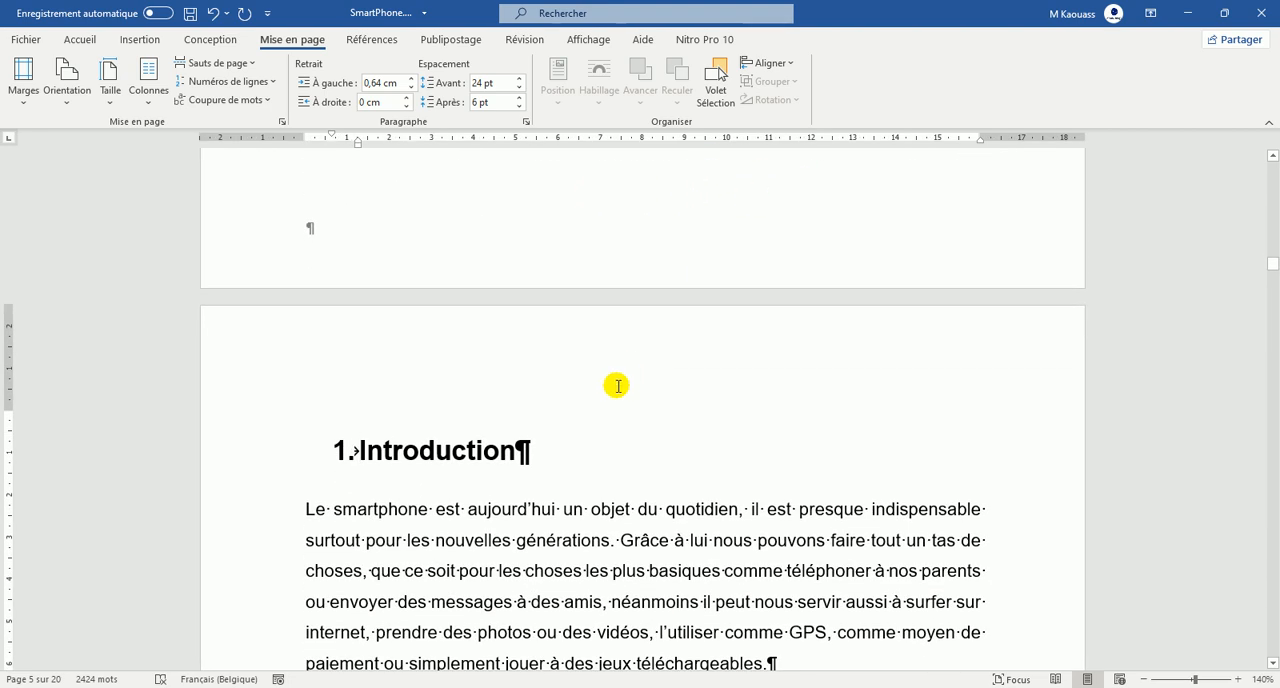
scroll(616, 387, "down", 2)
scroll(616, 387, "down", 1)
scroll(597, 398, "down", 6)
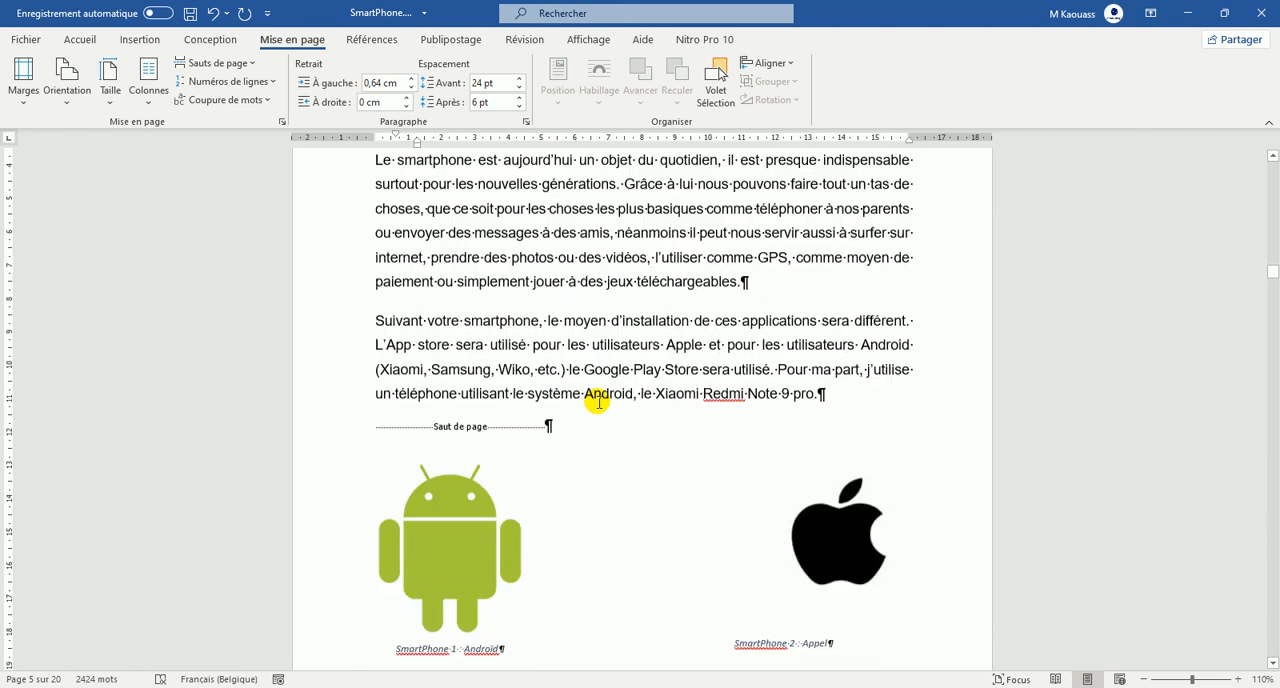
scroll(597, 402, "down", 3)
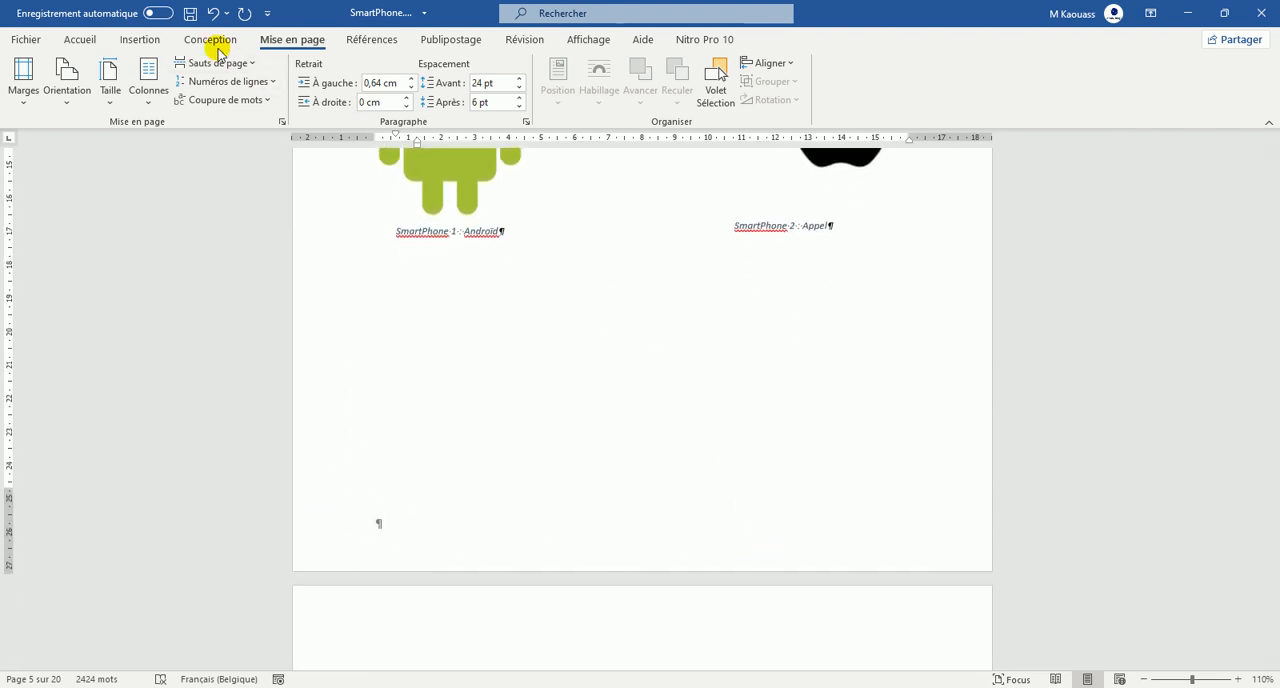
left_click(140, 42)
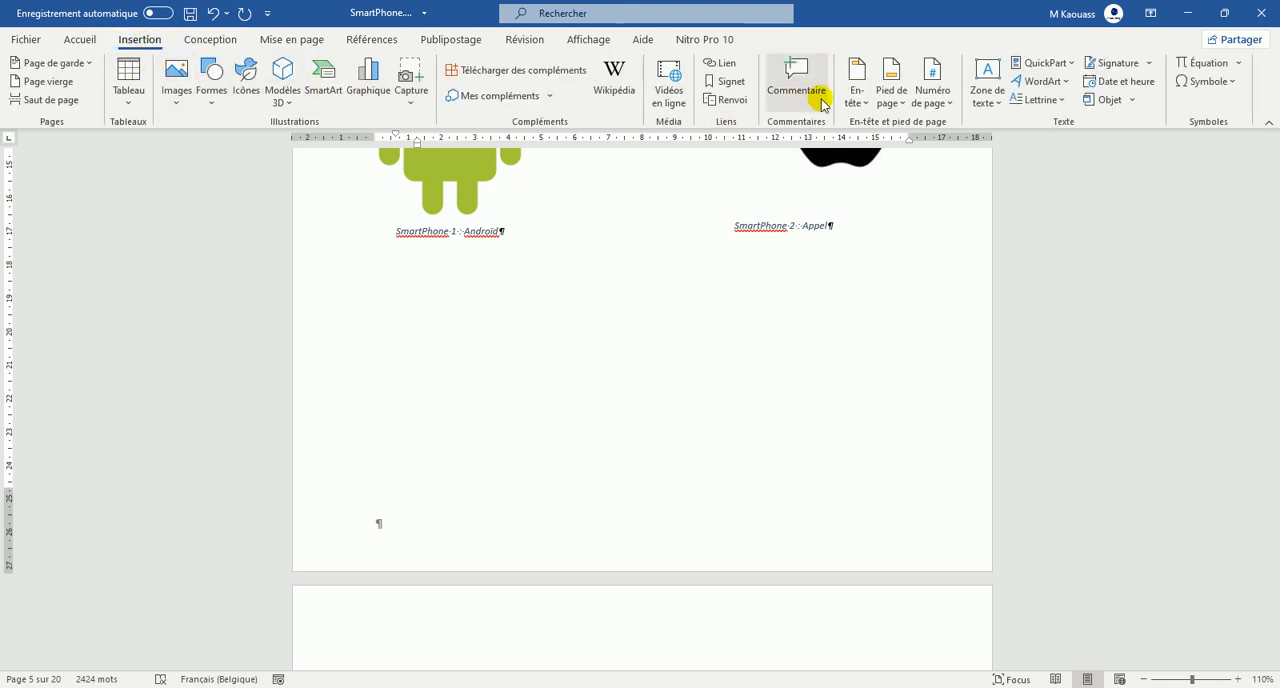
left_click(904, 104)
scroll(1000, 340, "down", 8)
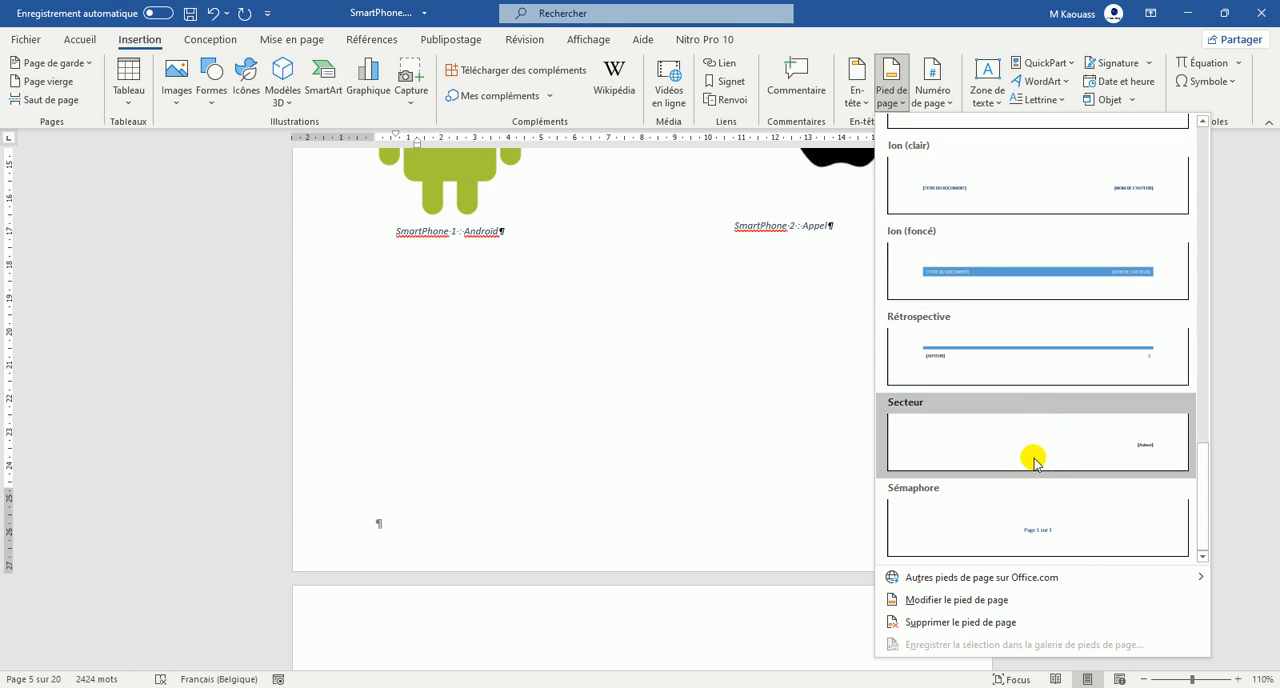
left_click(935, 603)
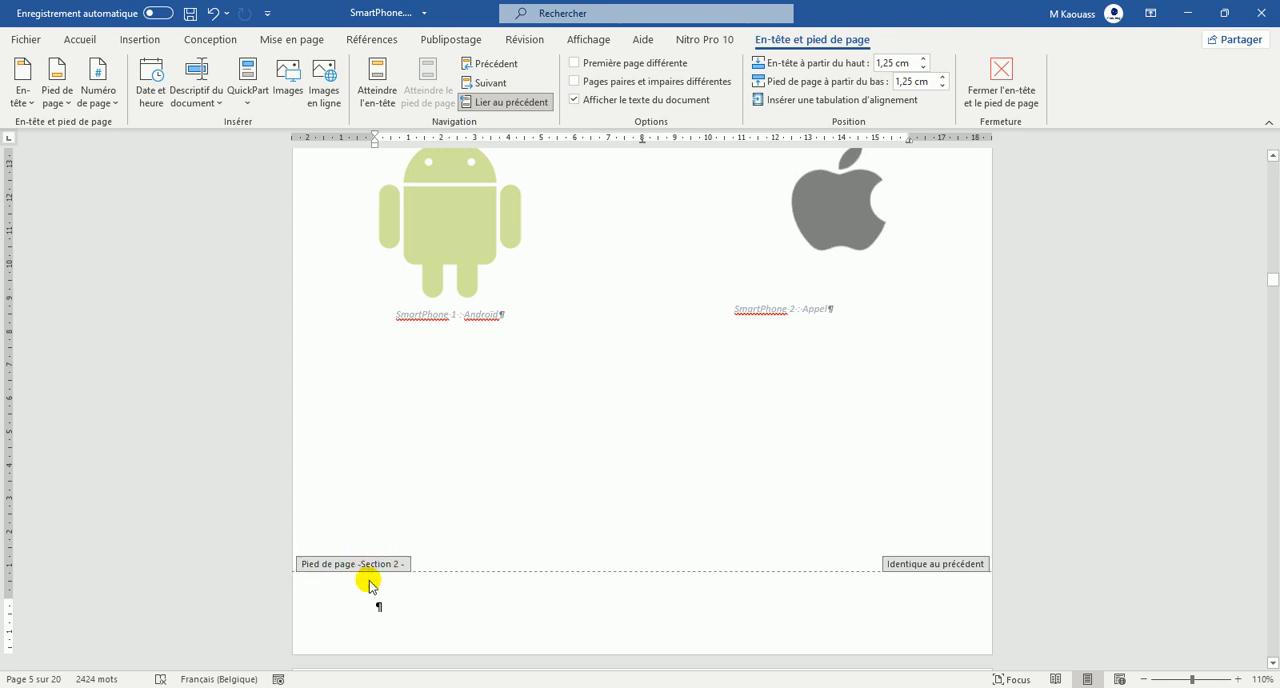
Enable a different first page for Section 2 and unlink both its regular and first-page footers from the previous section.
scroll(430, 520, "up", 6)
scroll(475, 415, "up", 4)
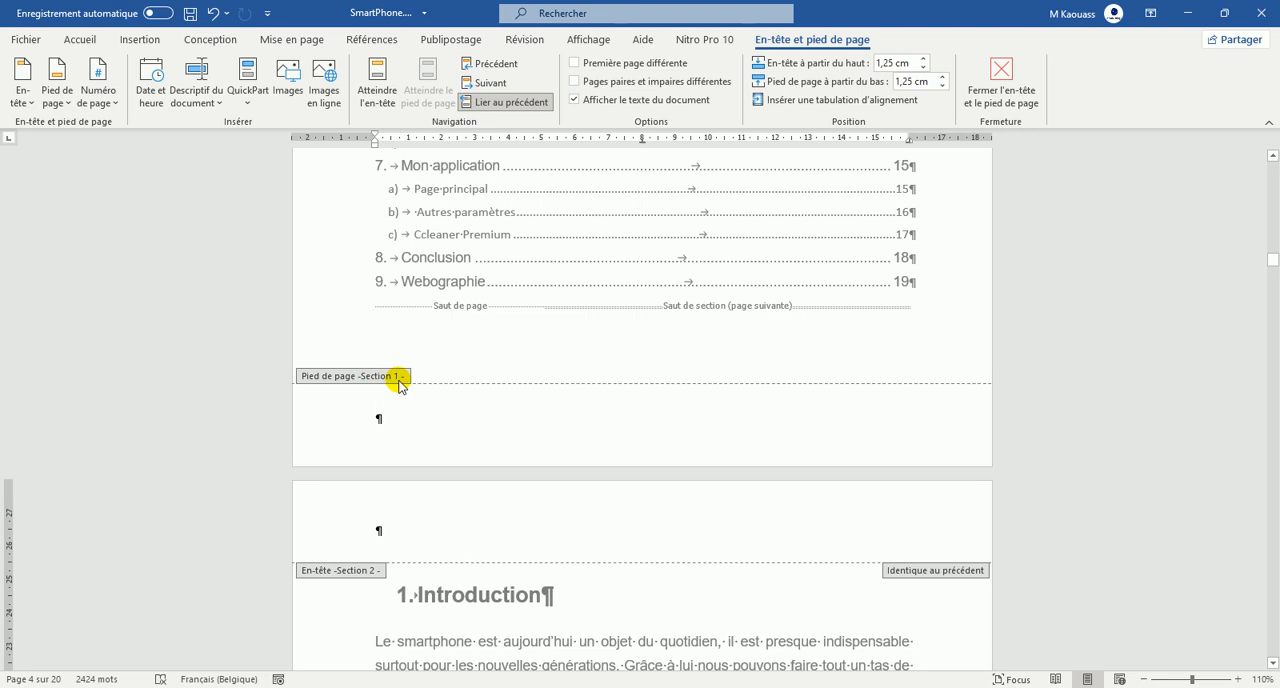
scroll(400, 386, "down", 15)
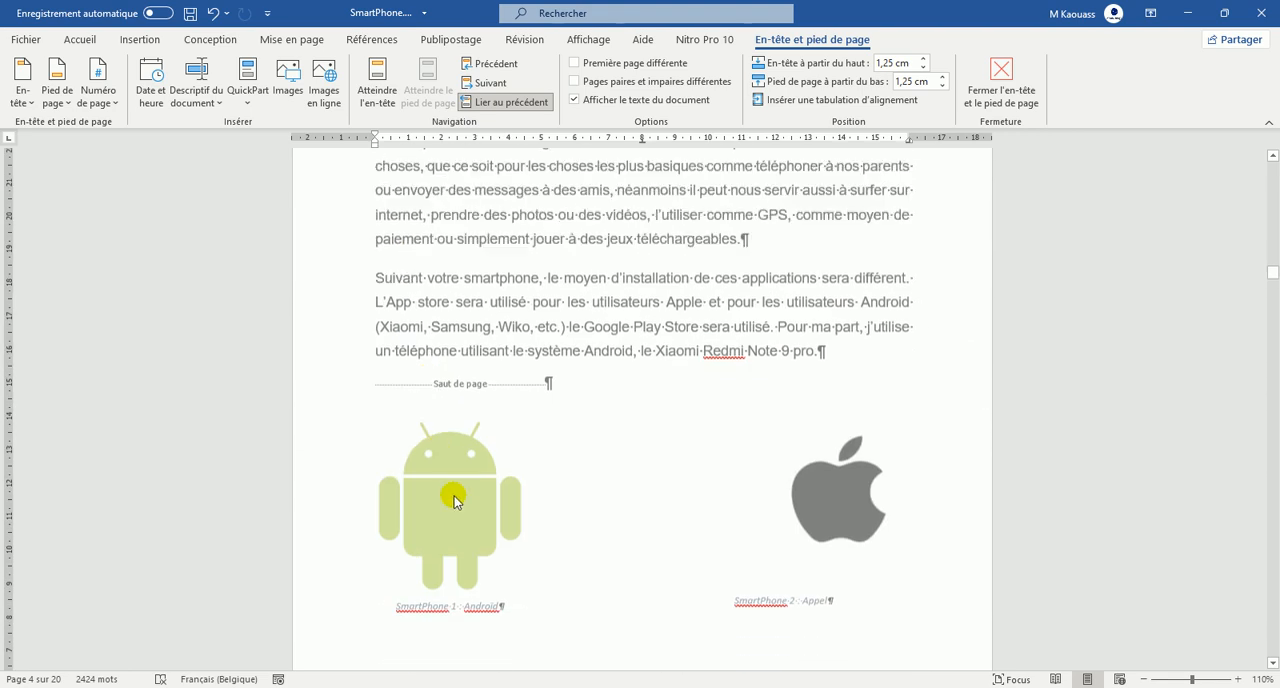
scroll(468, 514, "down", 3)
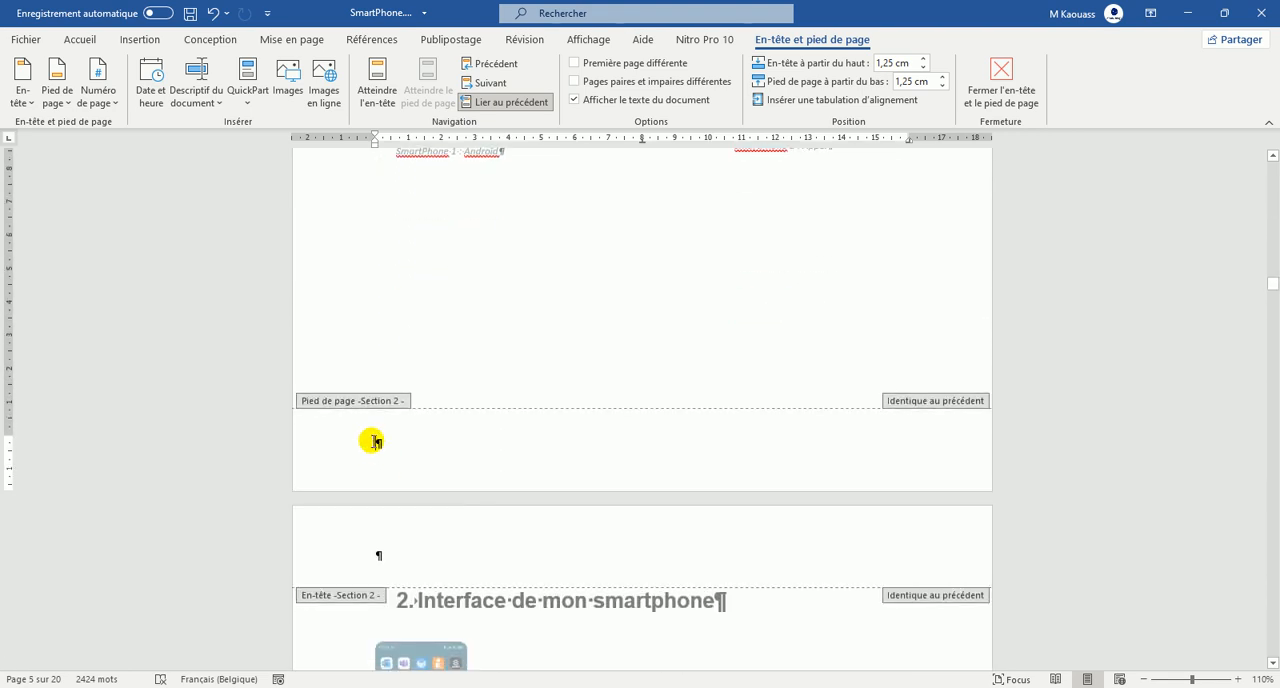
left_click(483, 105)
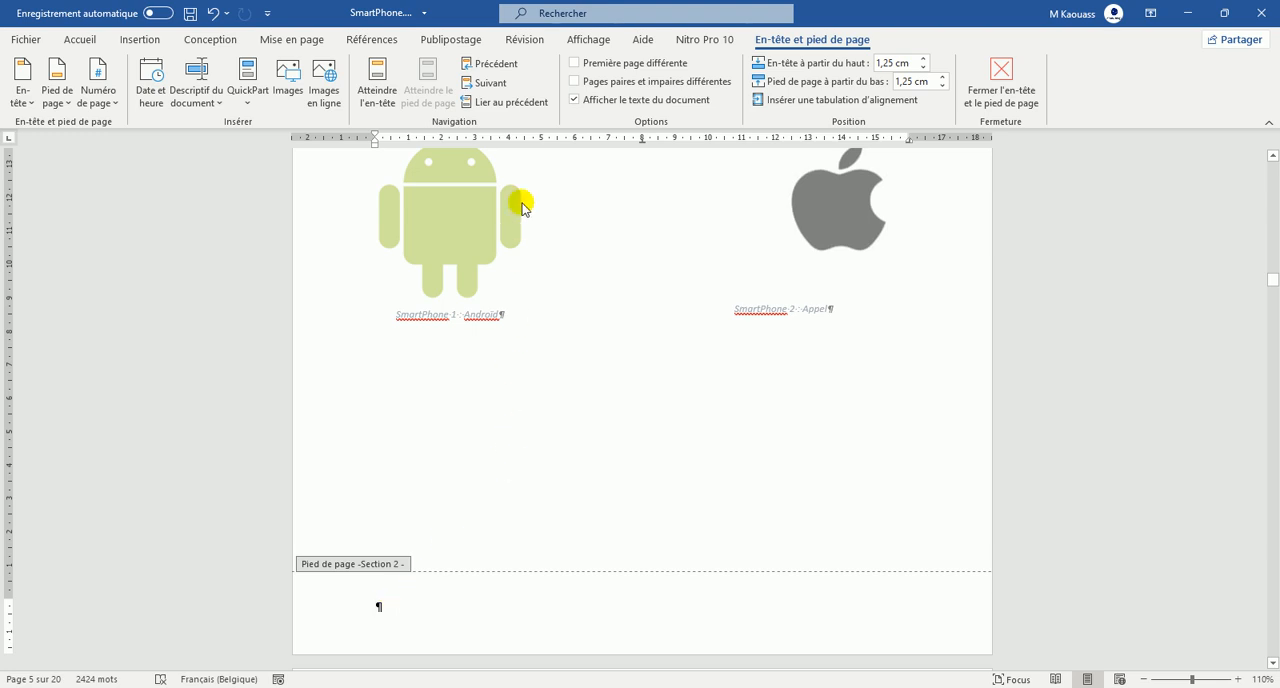
left_click(575, 63)
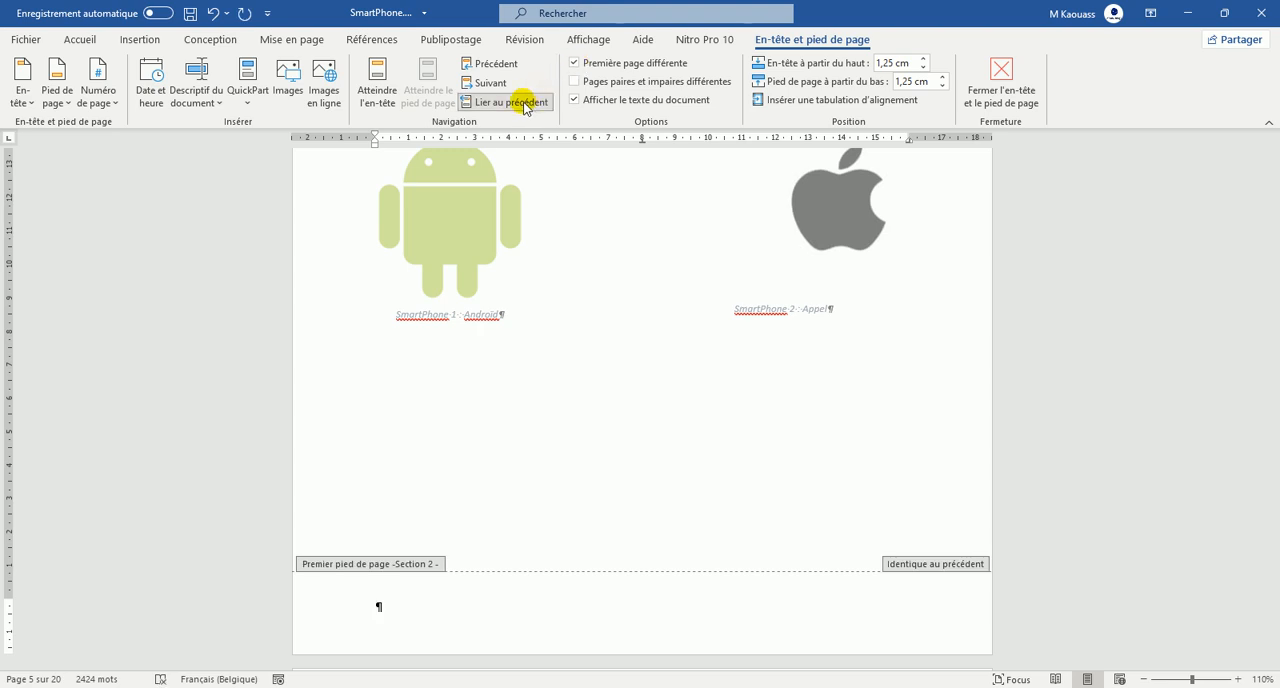
left_click(484, 104)
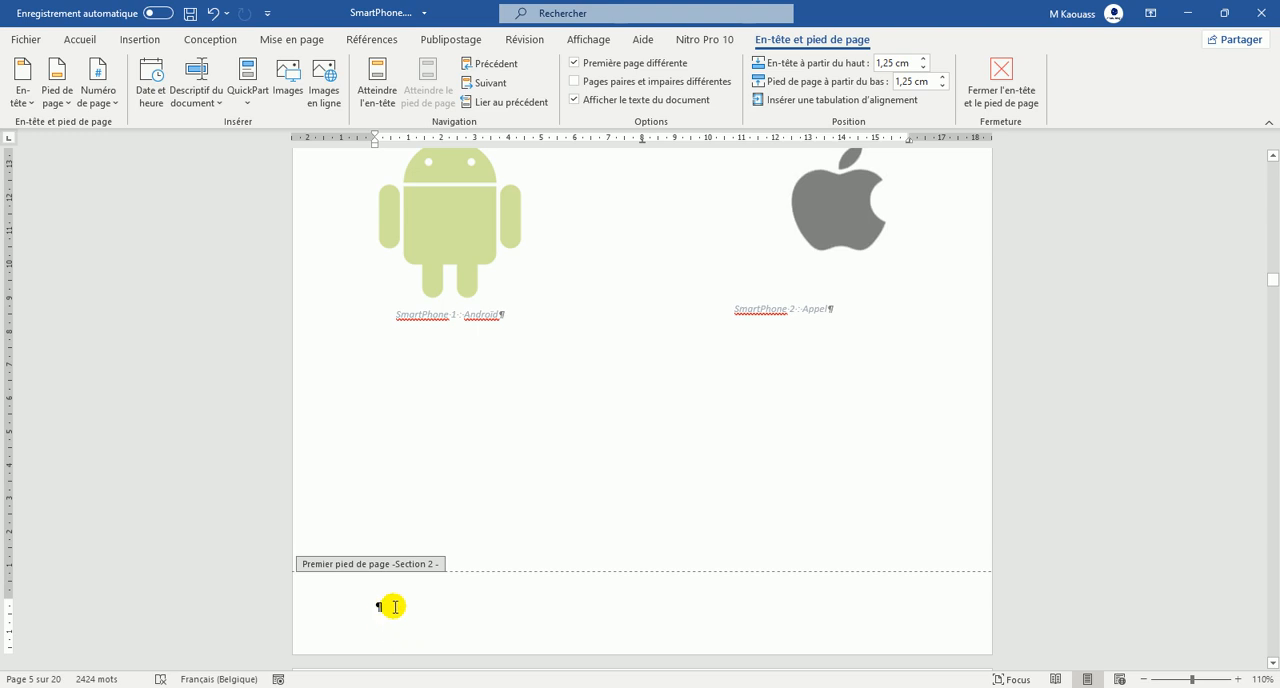
Enter "EAC" at the start of Section 2's first-page footer and paste "Le smartphone" at its centre tab stop.
type("E")
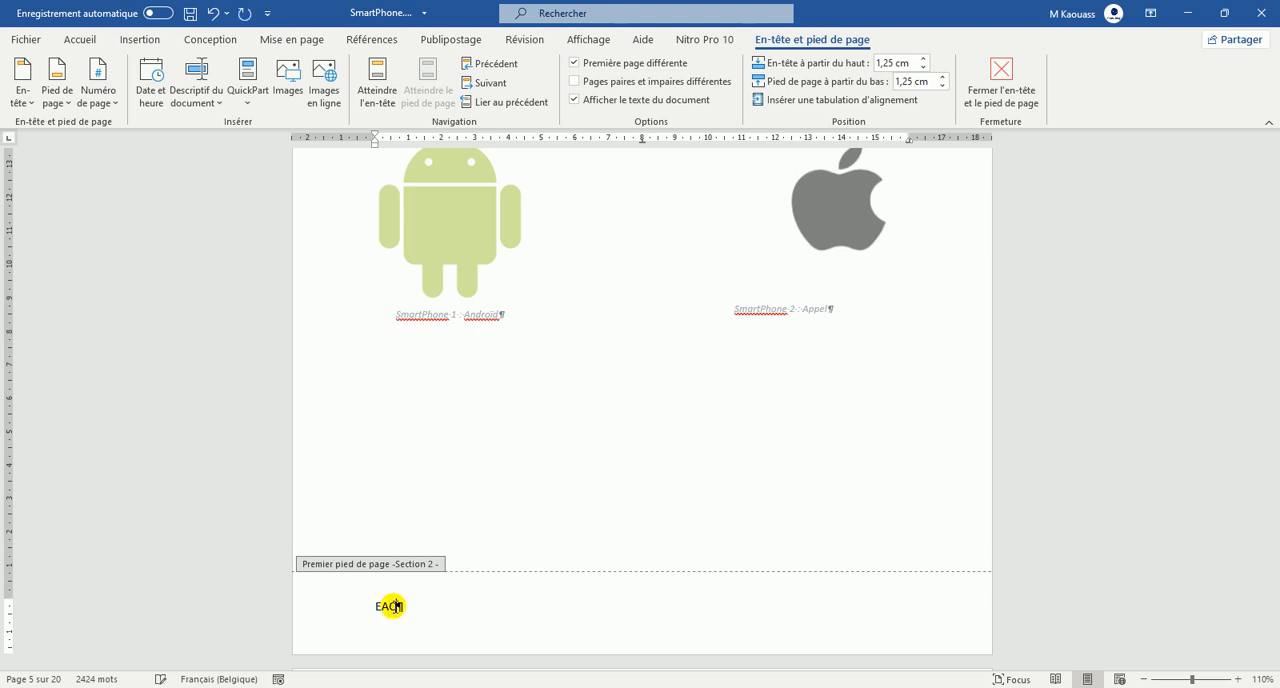
type("AC")
key("Tab")
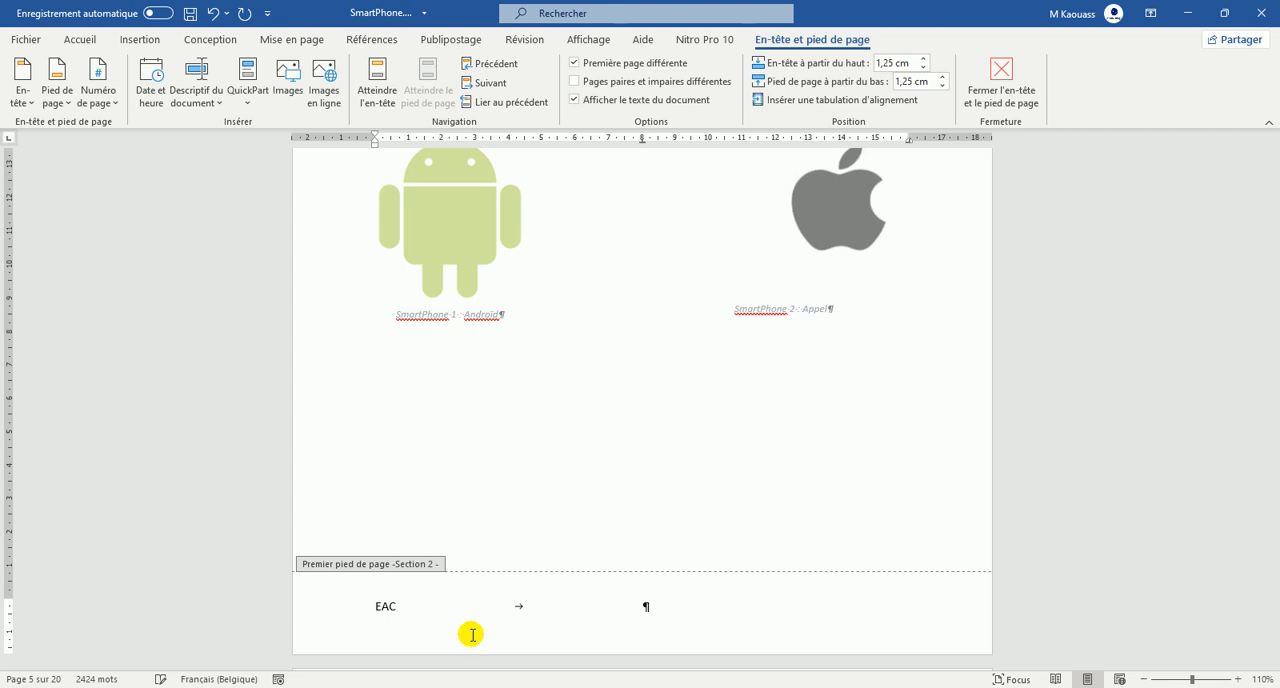
type("Le smartphone")
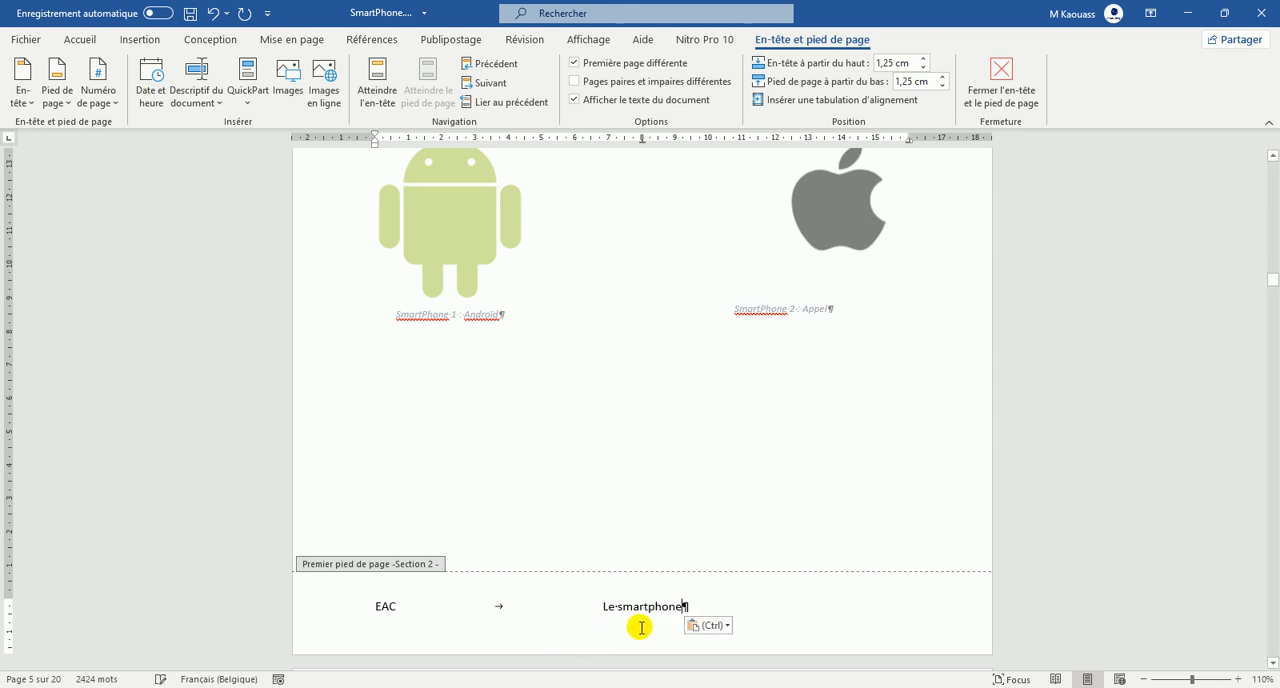
left_click_drag(420, 605, 559, 614)
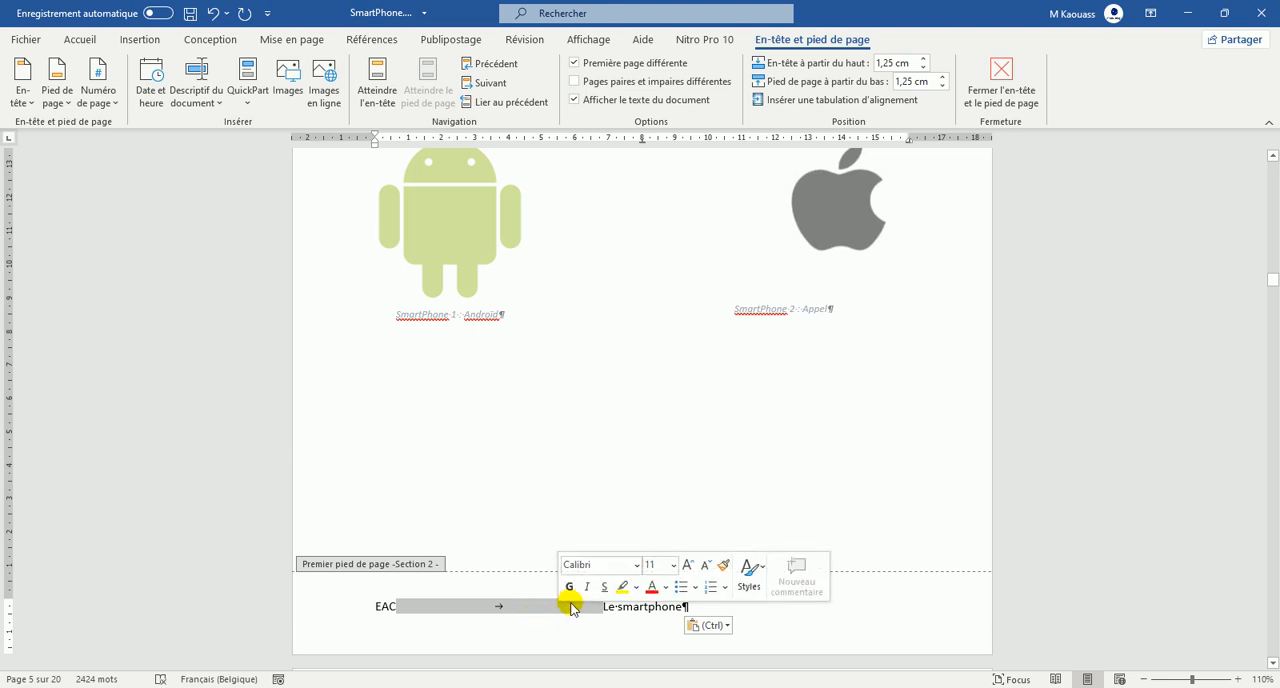
left_click(721, 609)
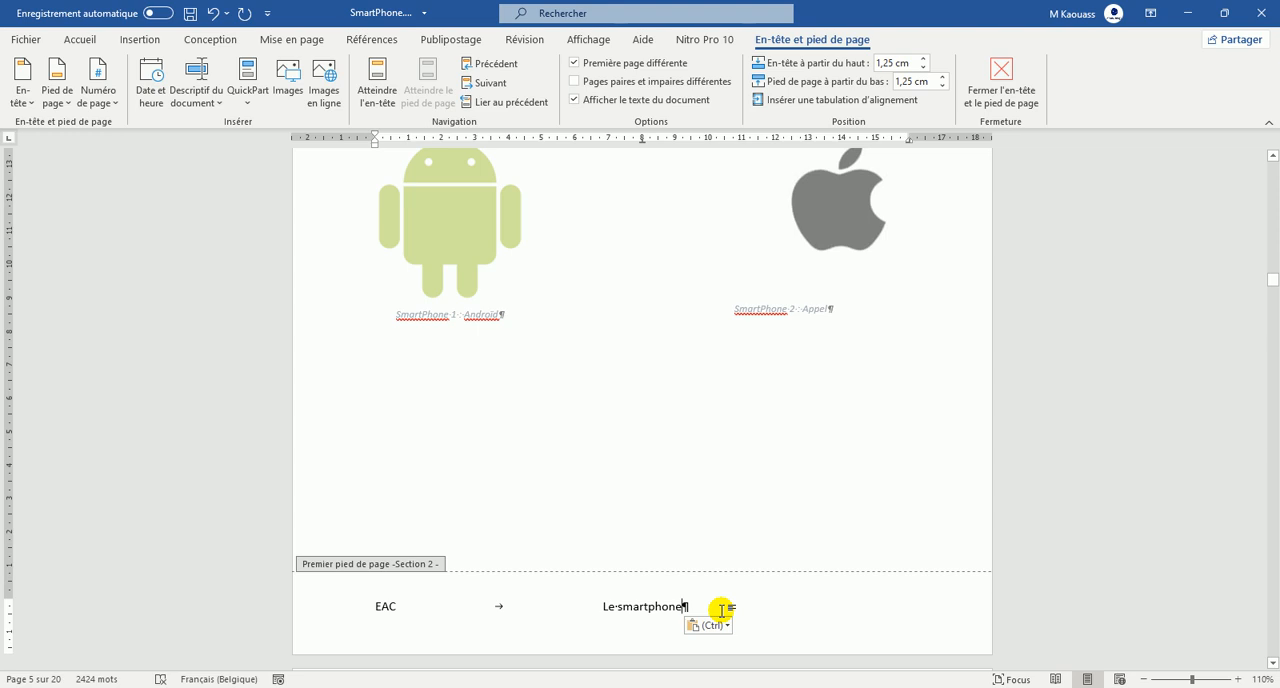
Add a tab after "Le smartphone" in the footer with the on-screen keyboard, and close the keyboard.
key("ctrl+super+o")
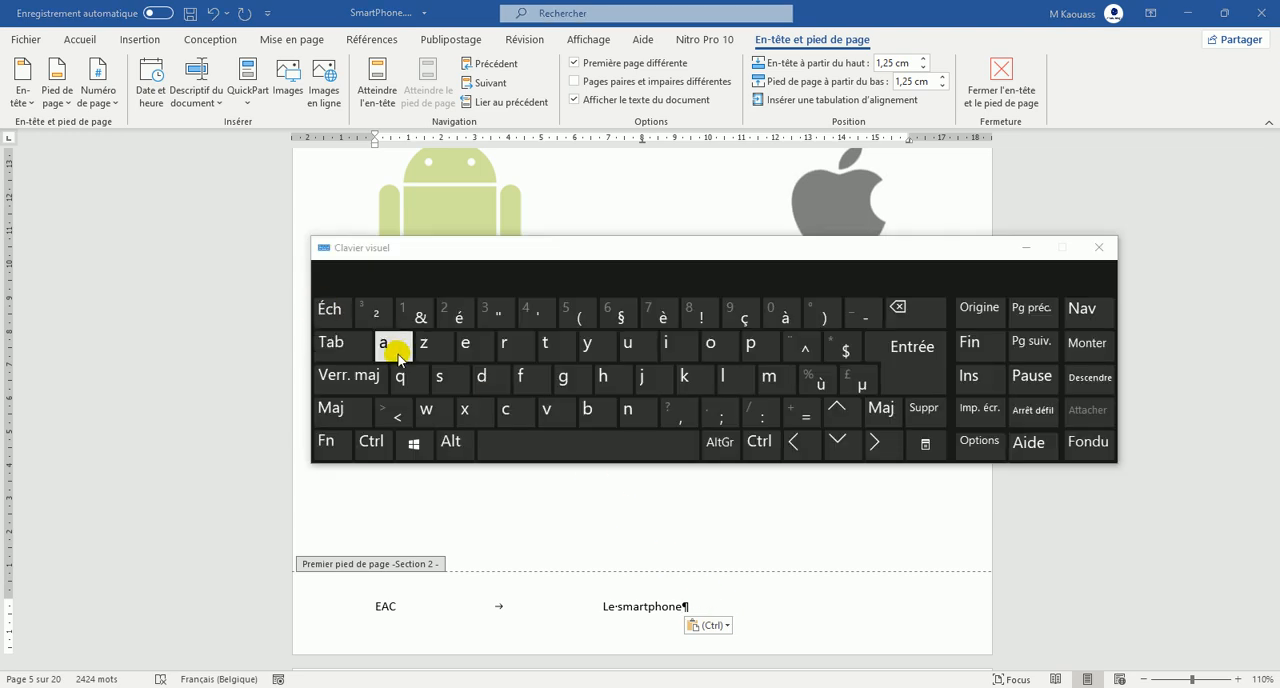
left_click(340, 358)
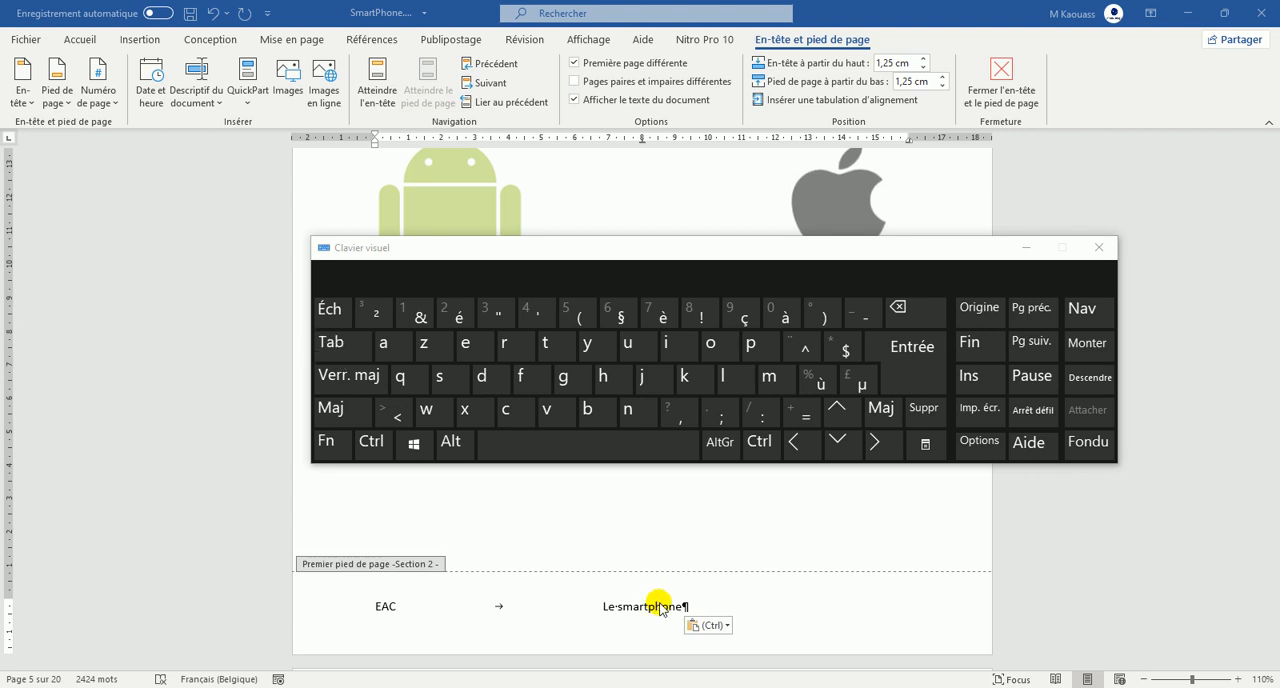
left_click(350, 350)
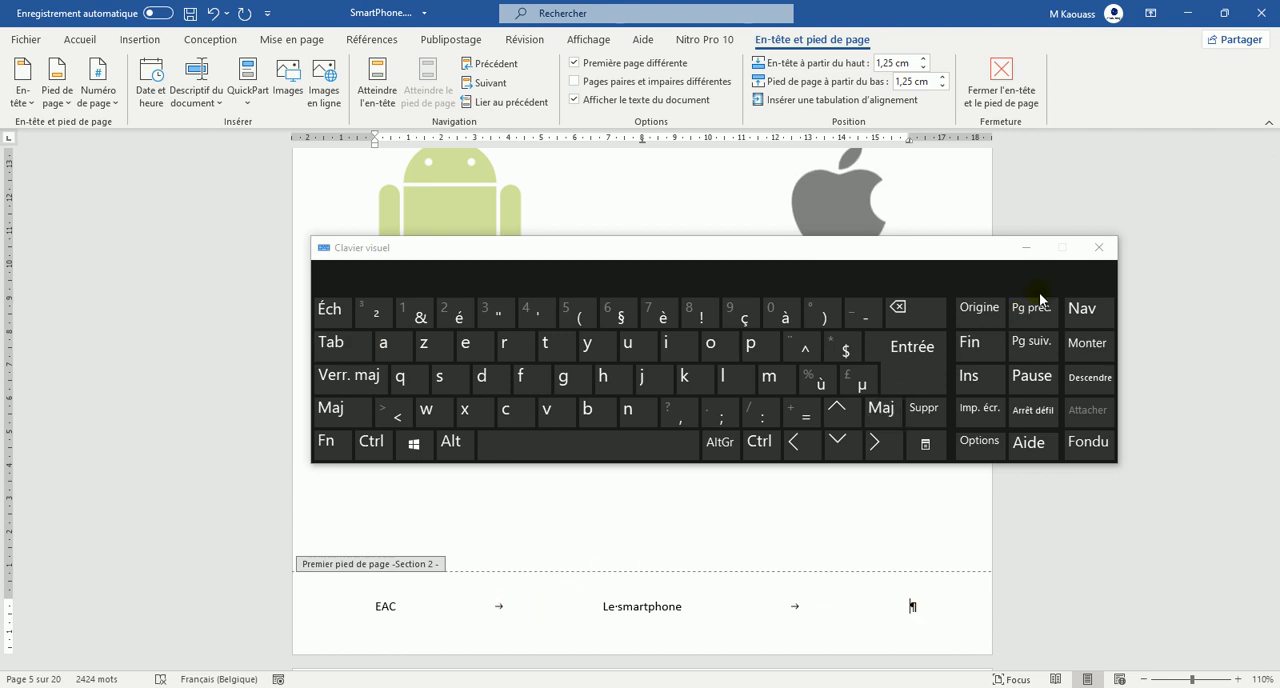
left_click(1097, 248)
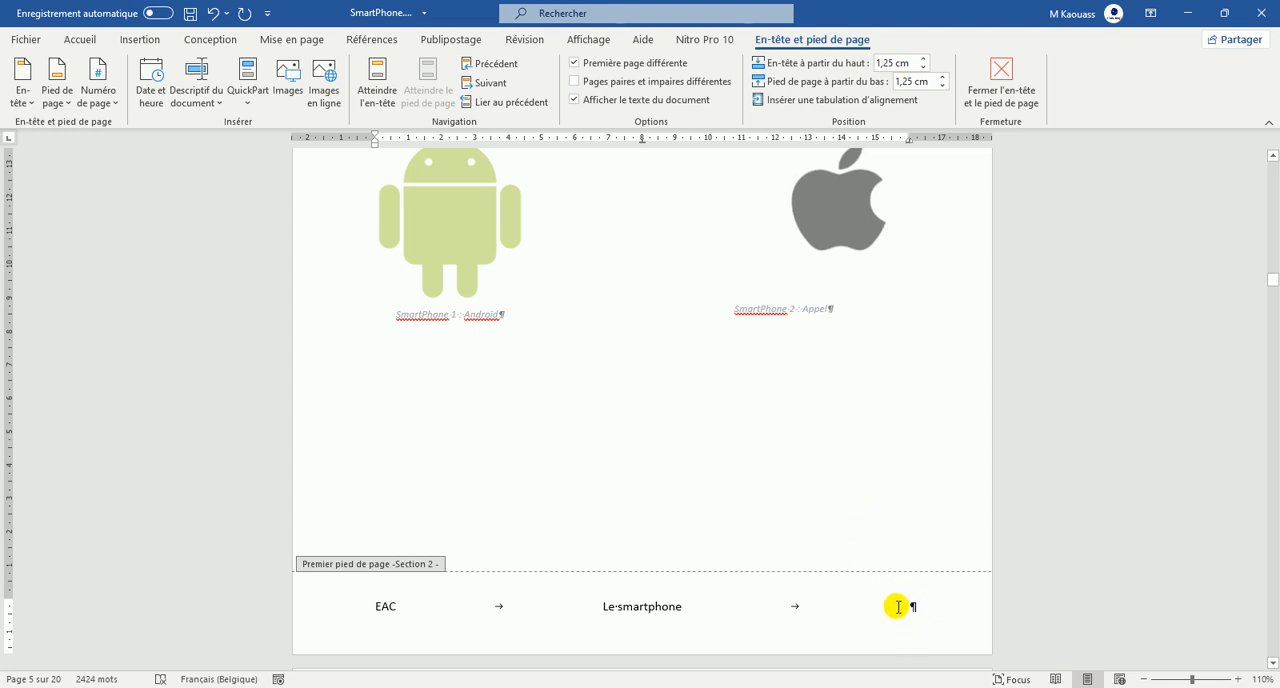
Insert a plain page number (Numéro normal) at the current position, the last tab stop of Section 2's first-page footer.
left_click(116, 108)
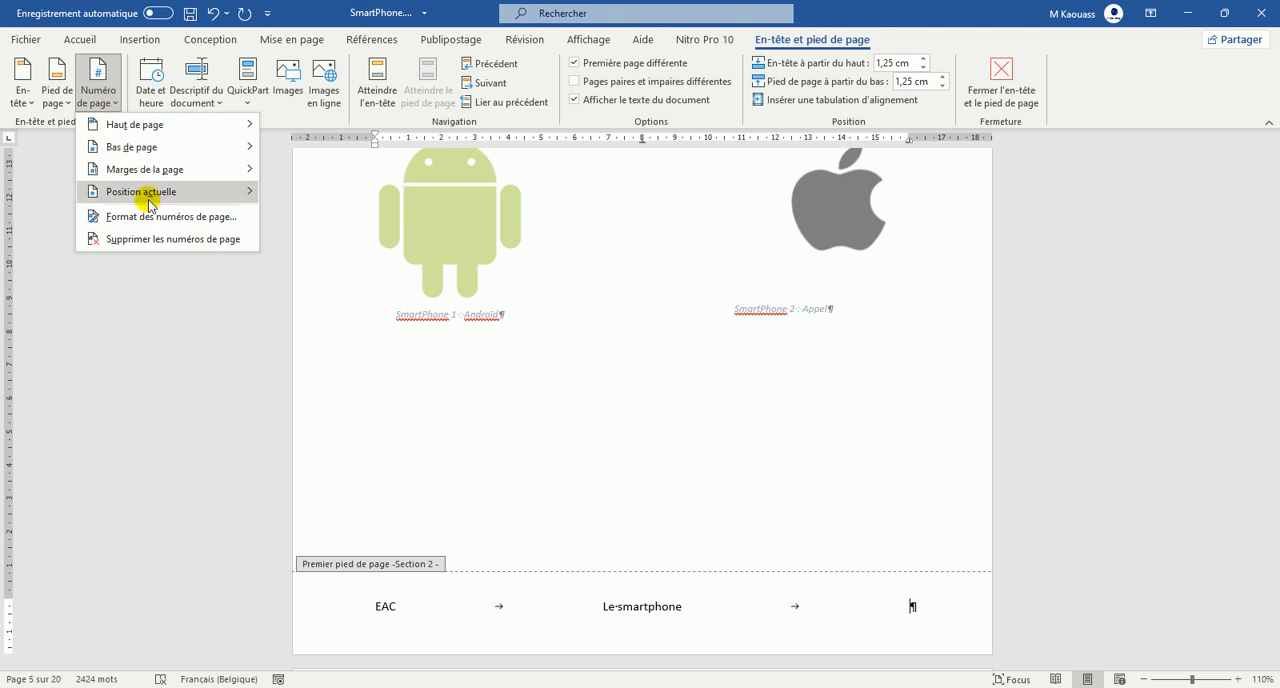
mouse_move(148, 203)
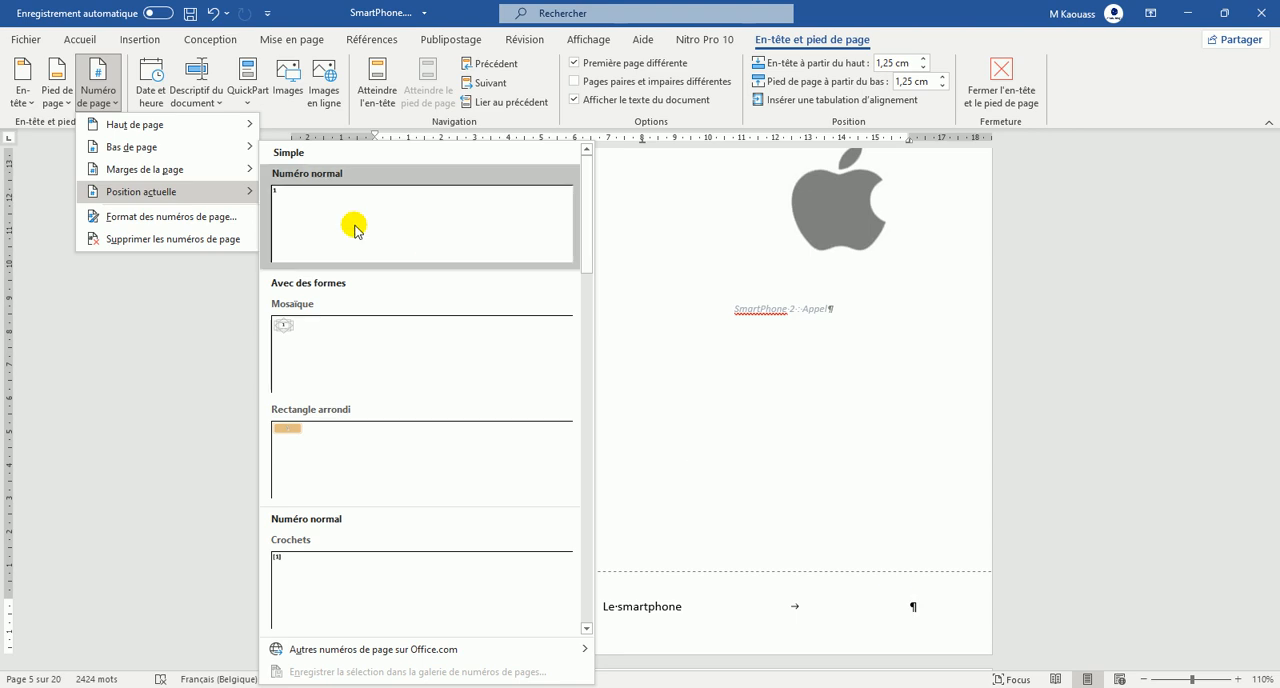
scroll(346, 474, "down", 5)
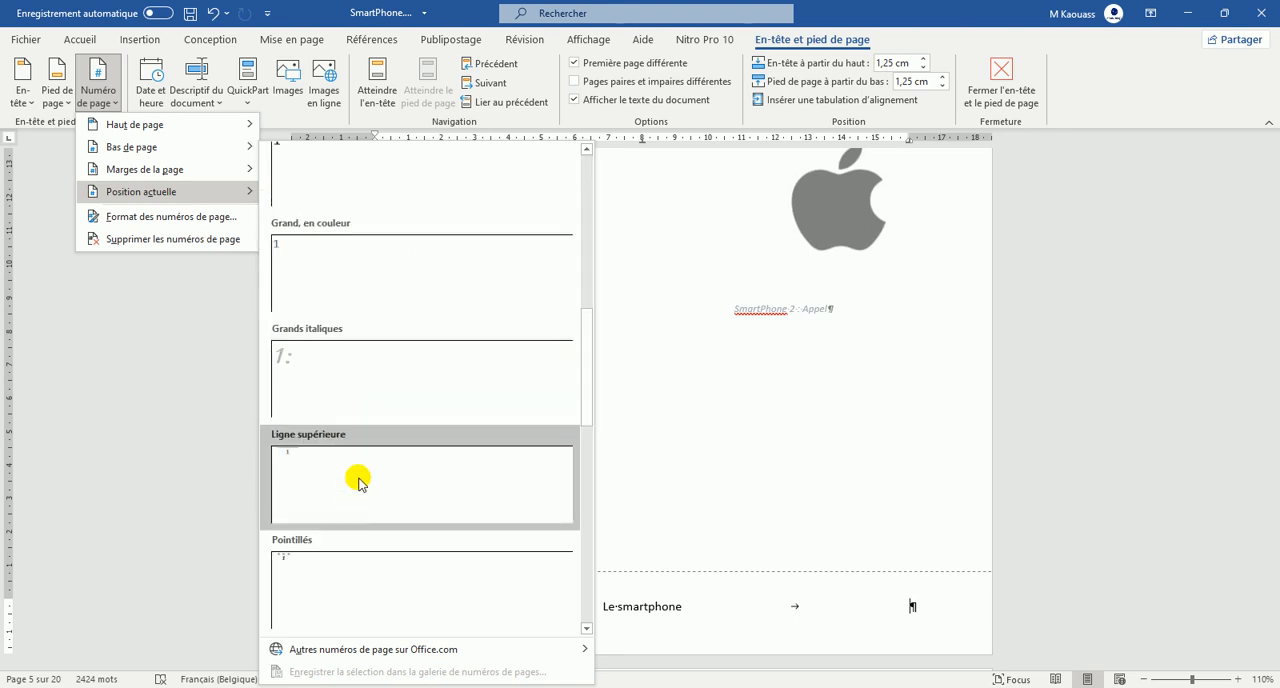
scroll(311, 508, "down", 6)
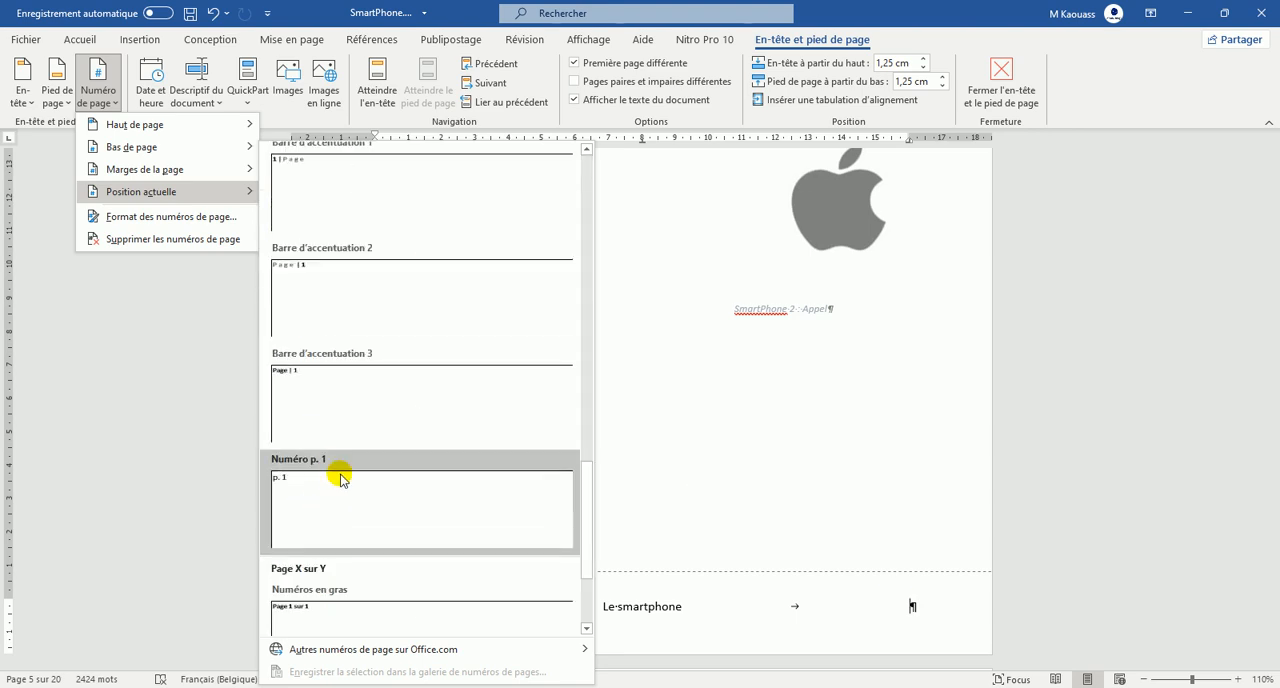
scroll(334, 490, "down", 3)
scroll(362, 472, "up", 15)
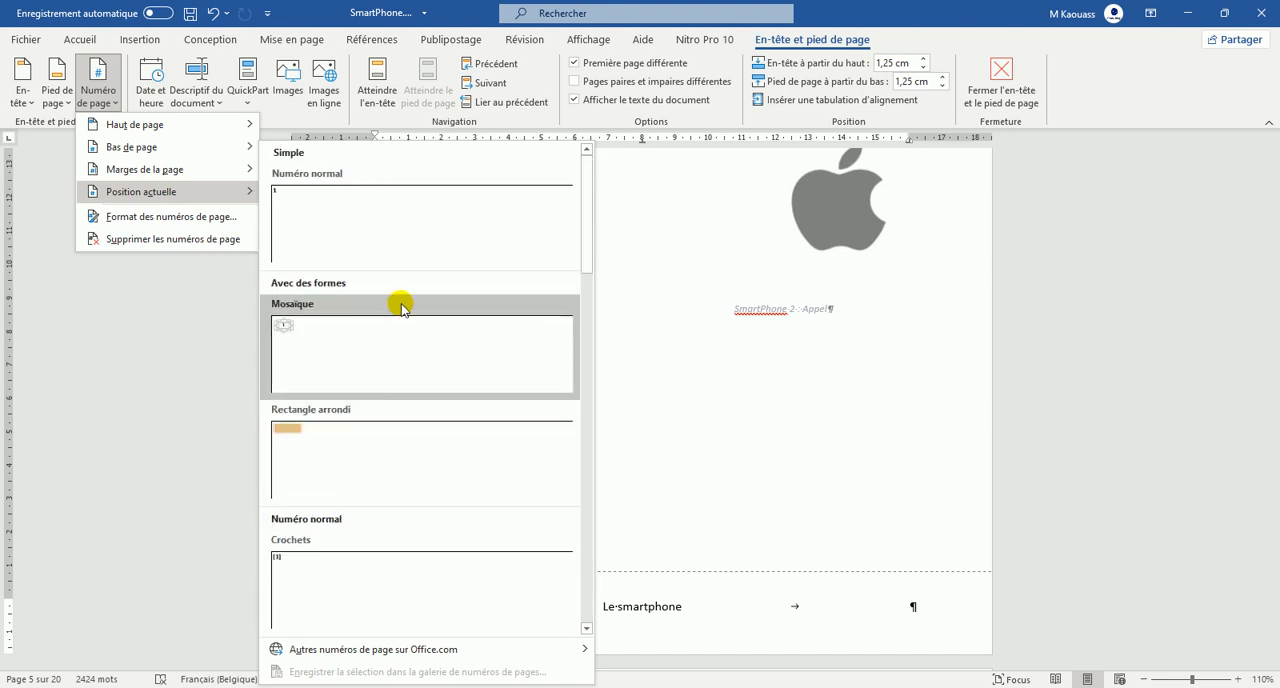
left_click(283, 205)
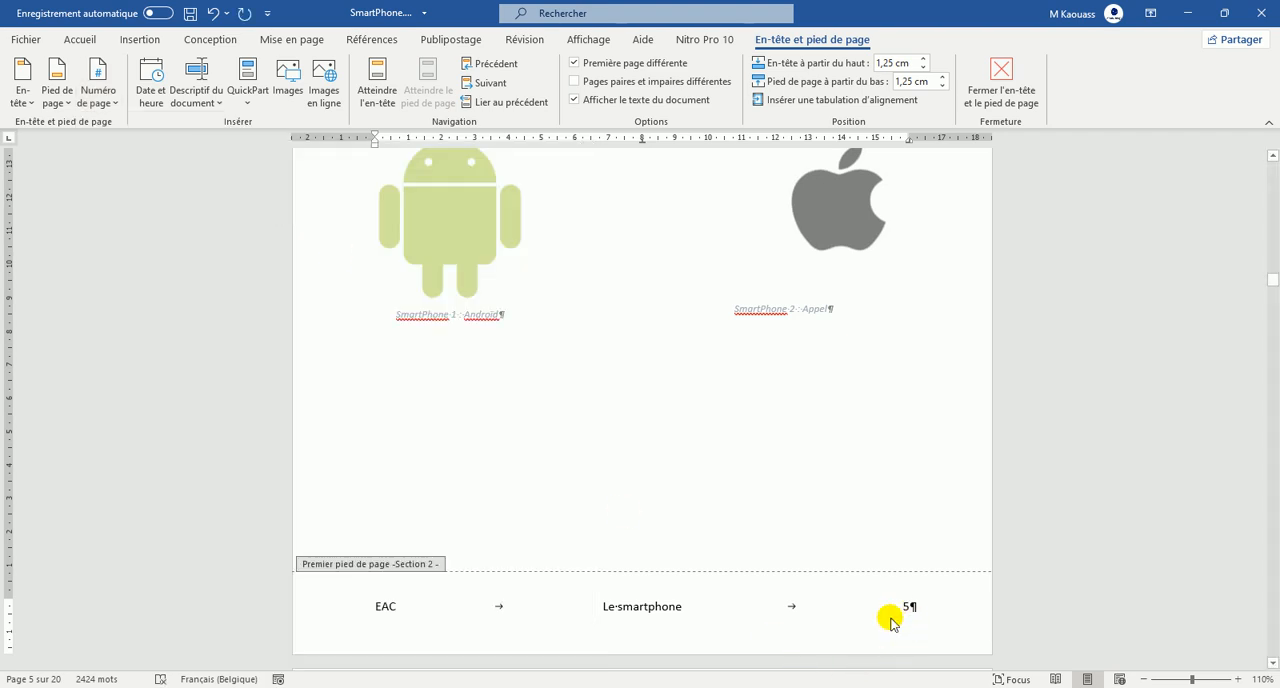
Examine the footers of Section 1 and of the Section 2 pages after the Introduction for the new content.
scroll(891, 618, "up", 10)
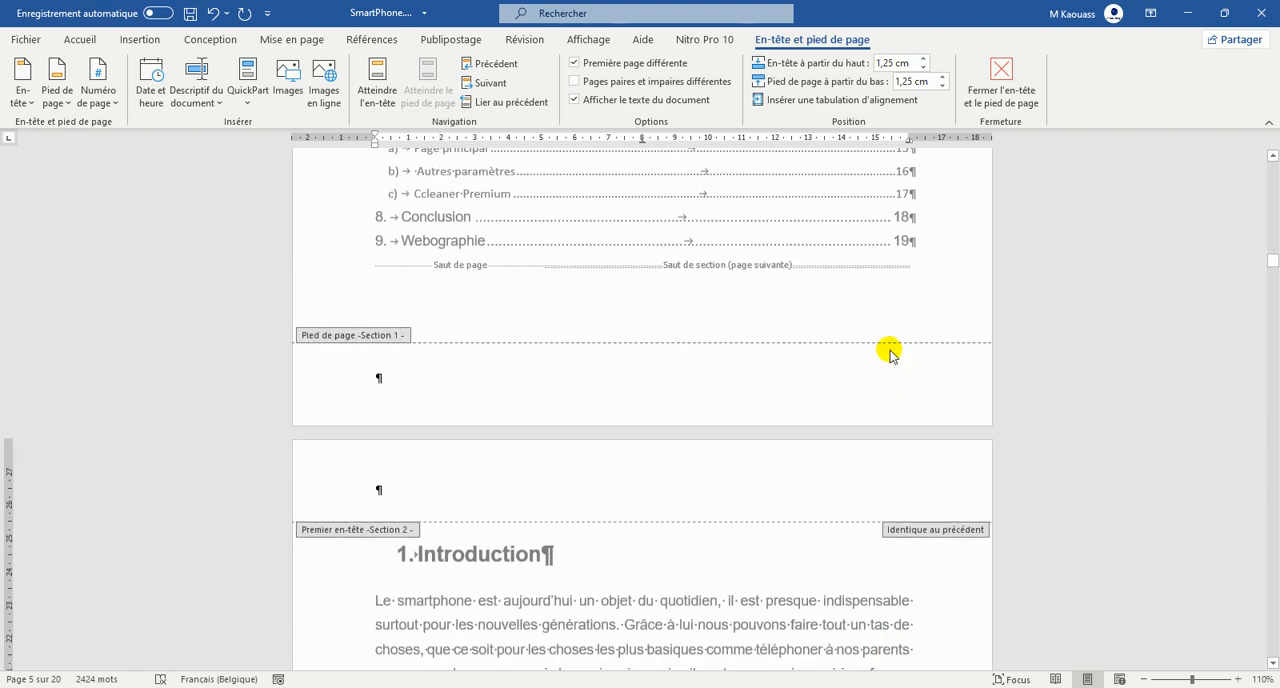
scroll(1171, 371, "up", 2)
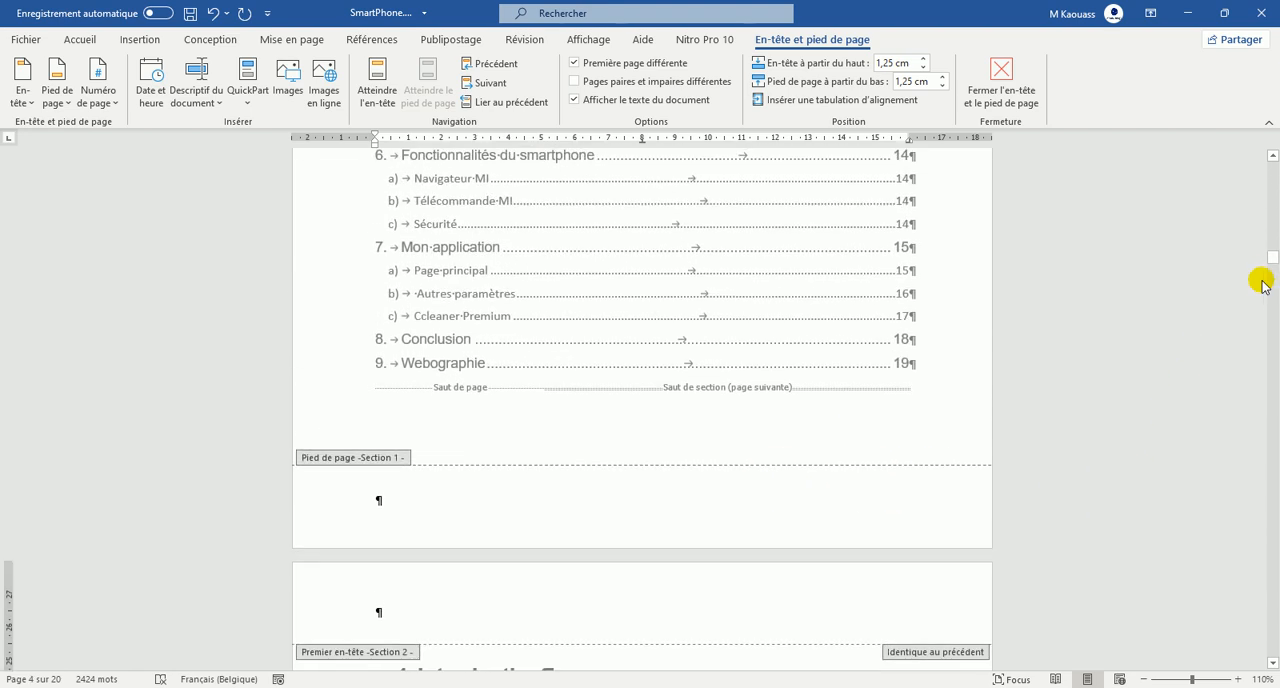
scroll(737, 400, "up", 13)
scroll(889, 391, "up", 6)
scroll(894, 374, "down", 7)
scroll(831, 314, "down", 20)
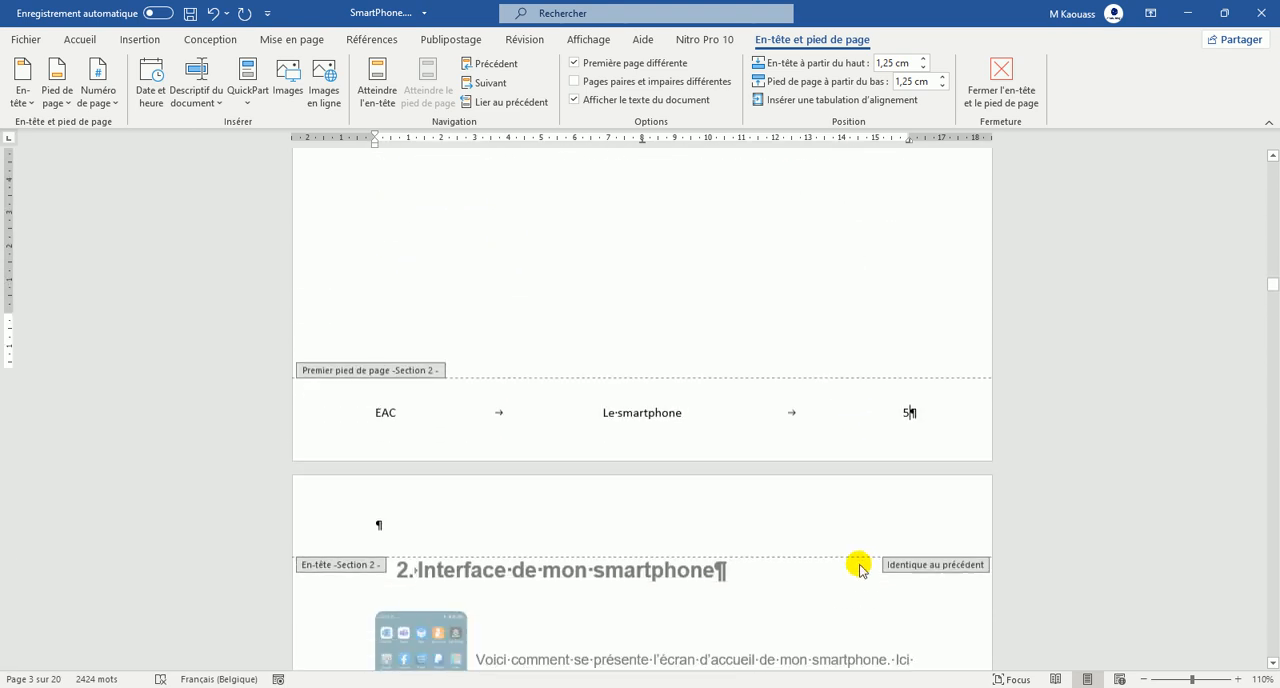
scroll(859, 566, "down", 3)
scroll(914, 252, "down", 14)
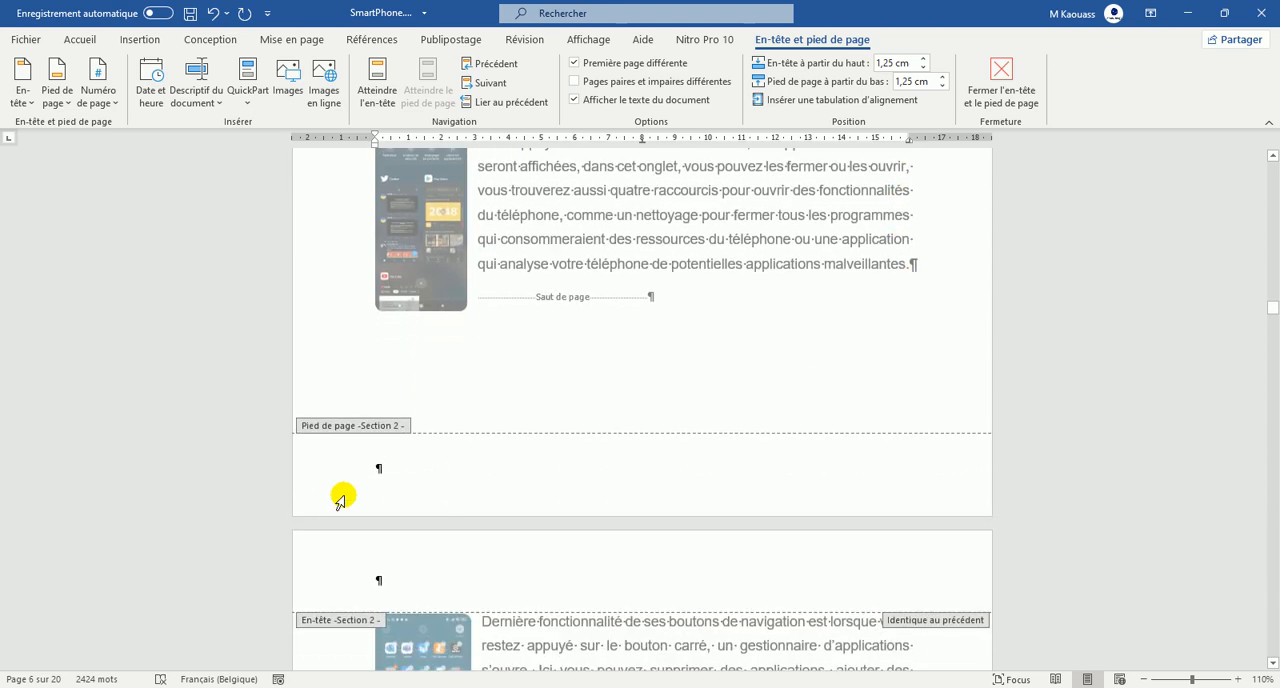
Copy the entire line of Section 2's first-page footer, including "EAC", "Le smartphone" and the page number.
scroll(397, 470, "up", 10)
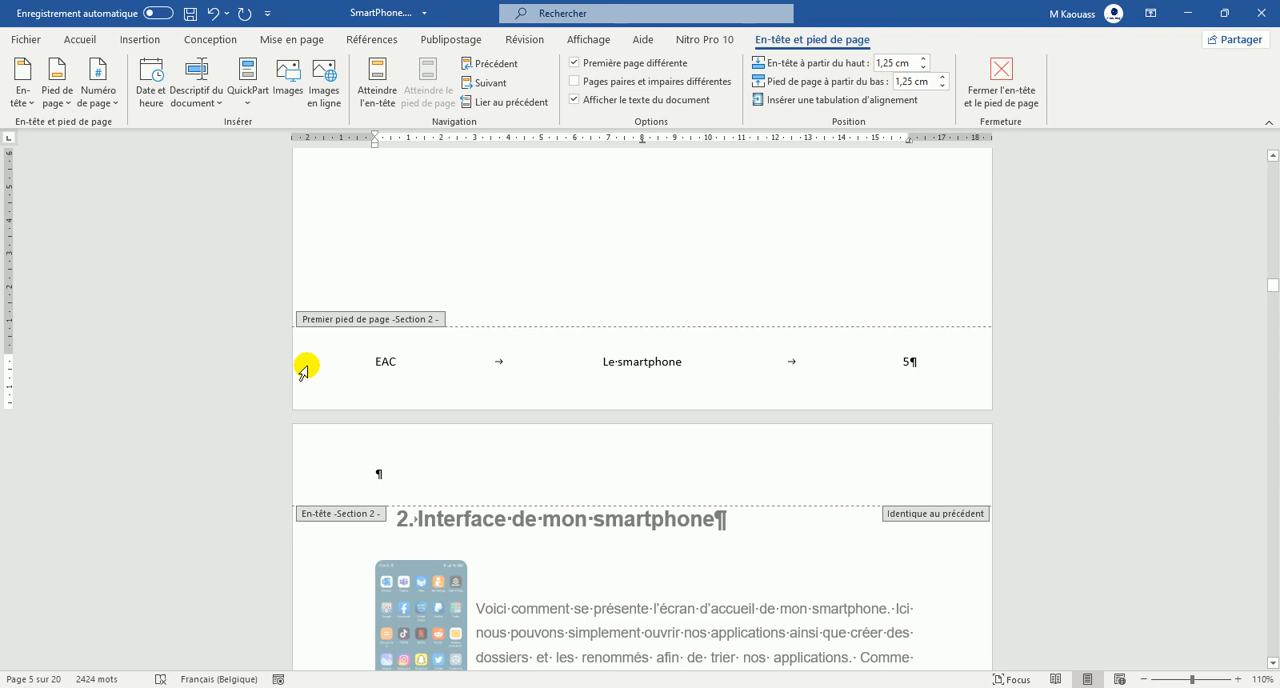
left_click(303, 369)
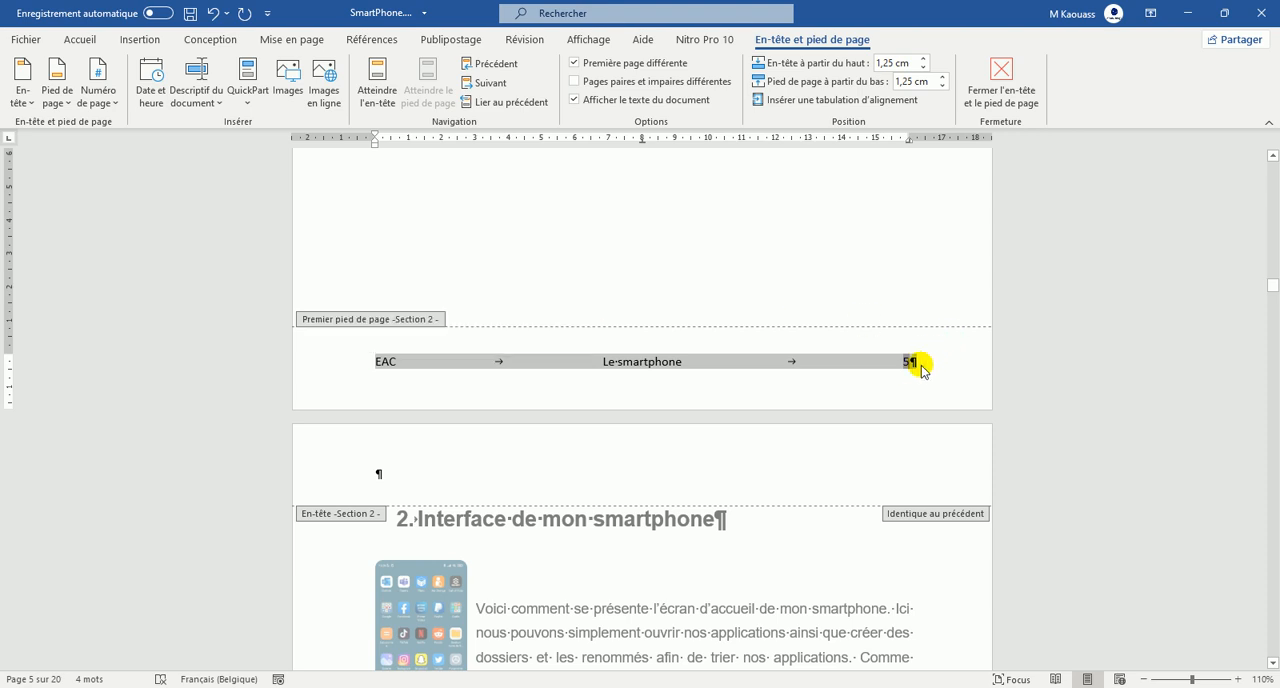
right_click(466, 362)
left_click(514, 394)
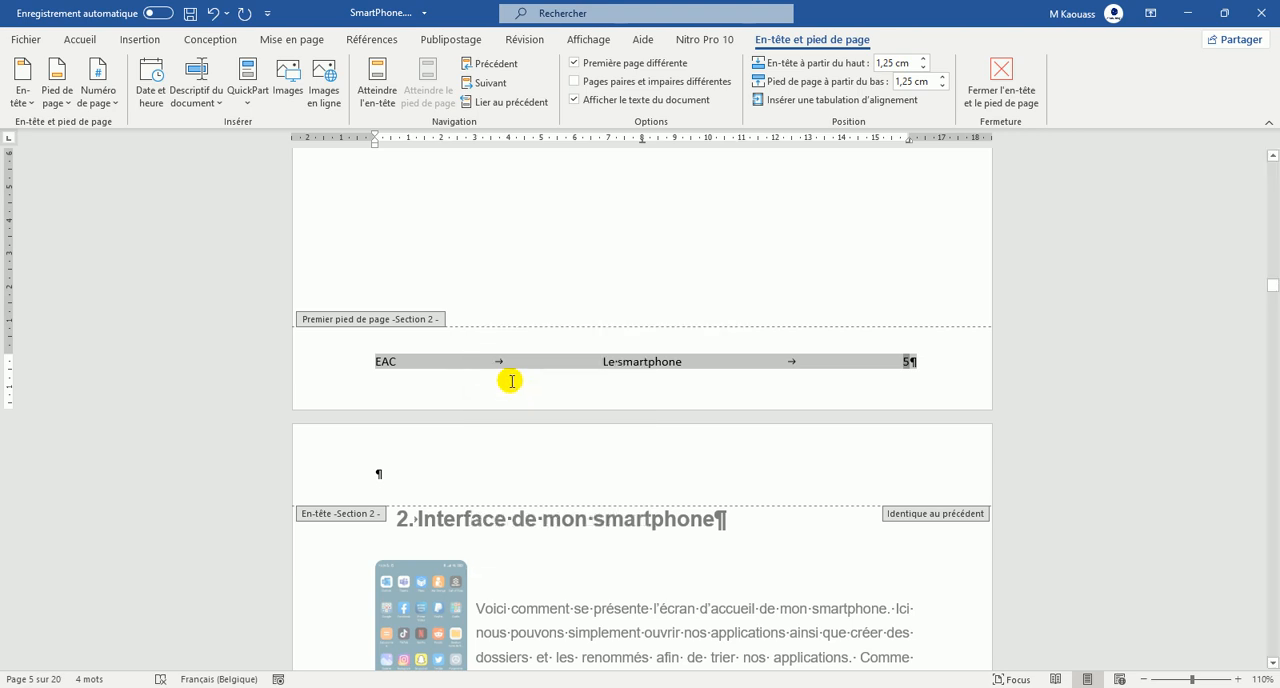
left_click(545, 362)
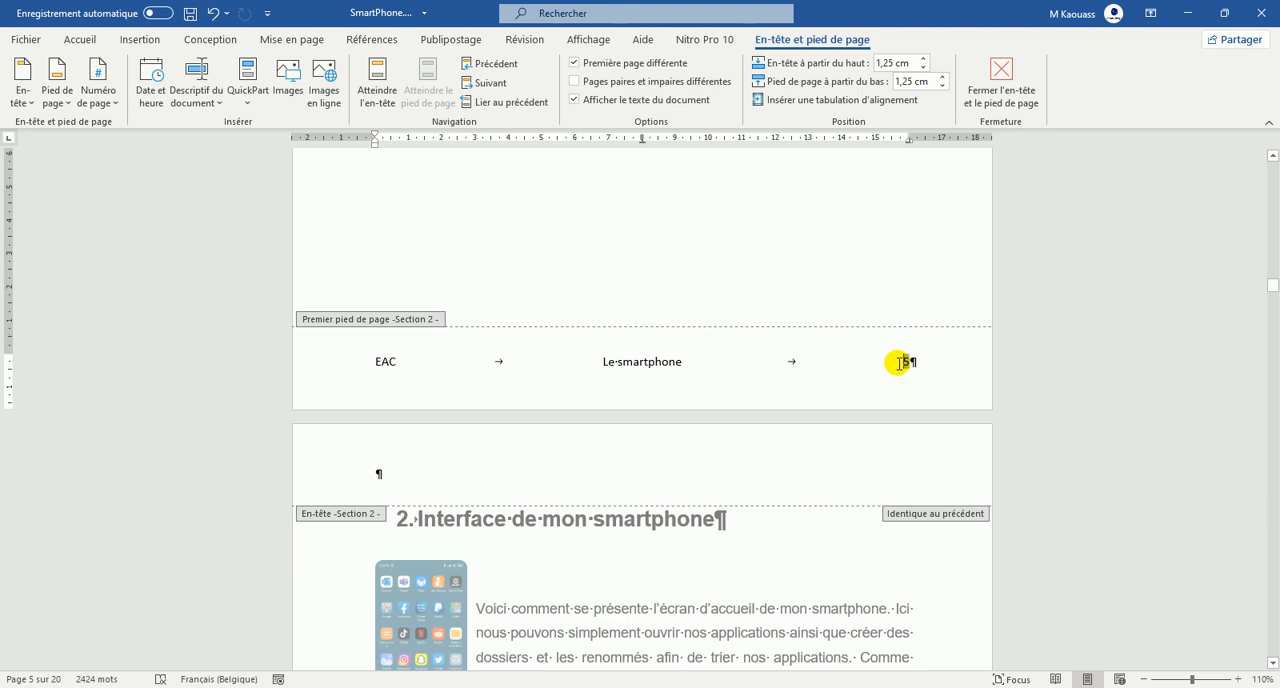
left_click(117, 104)
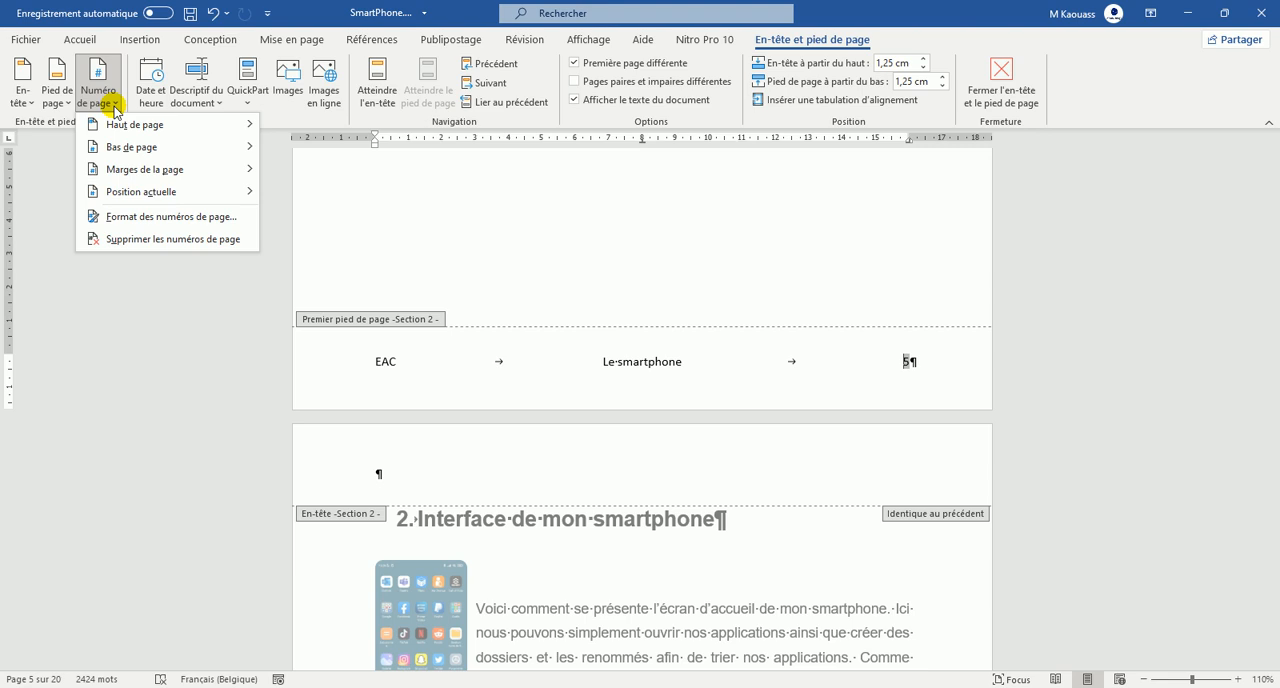
left_click(172, 219)
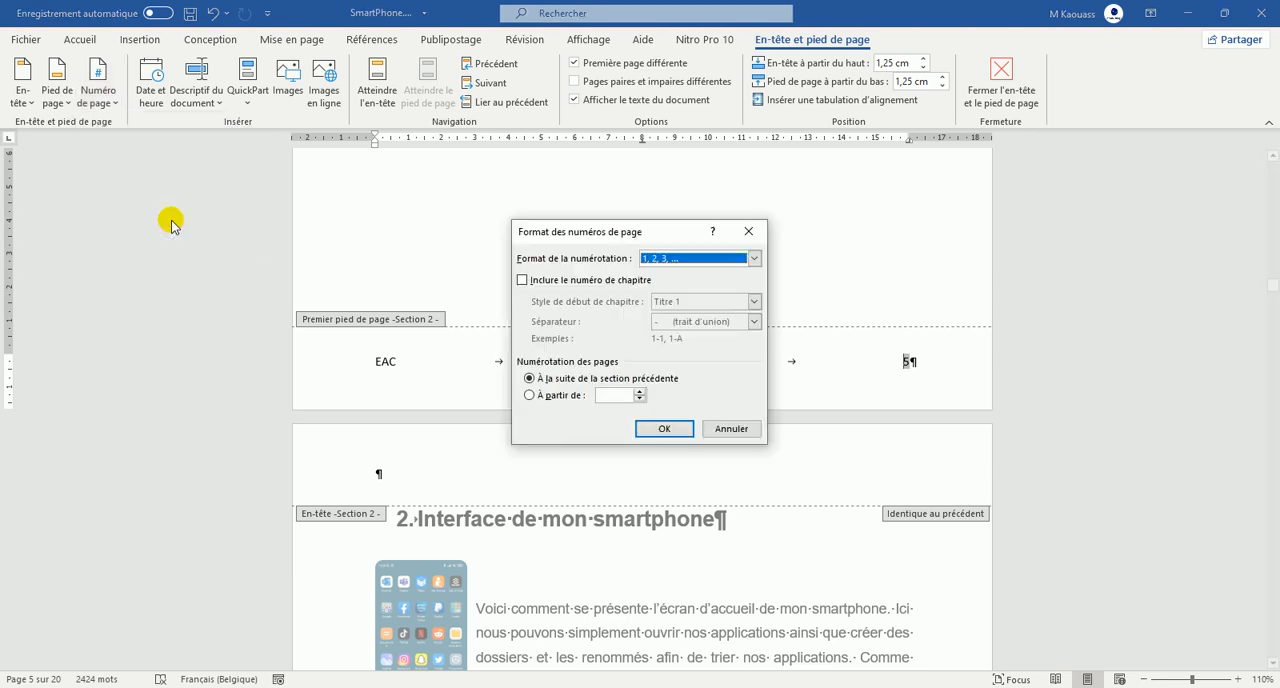
left_click(529, 395)
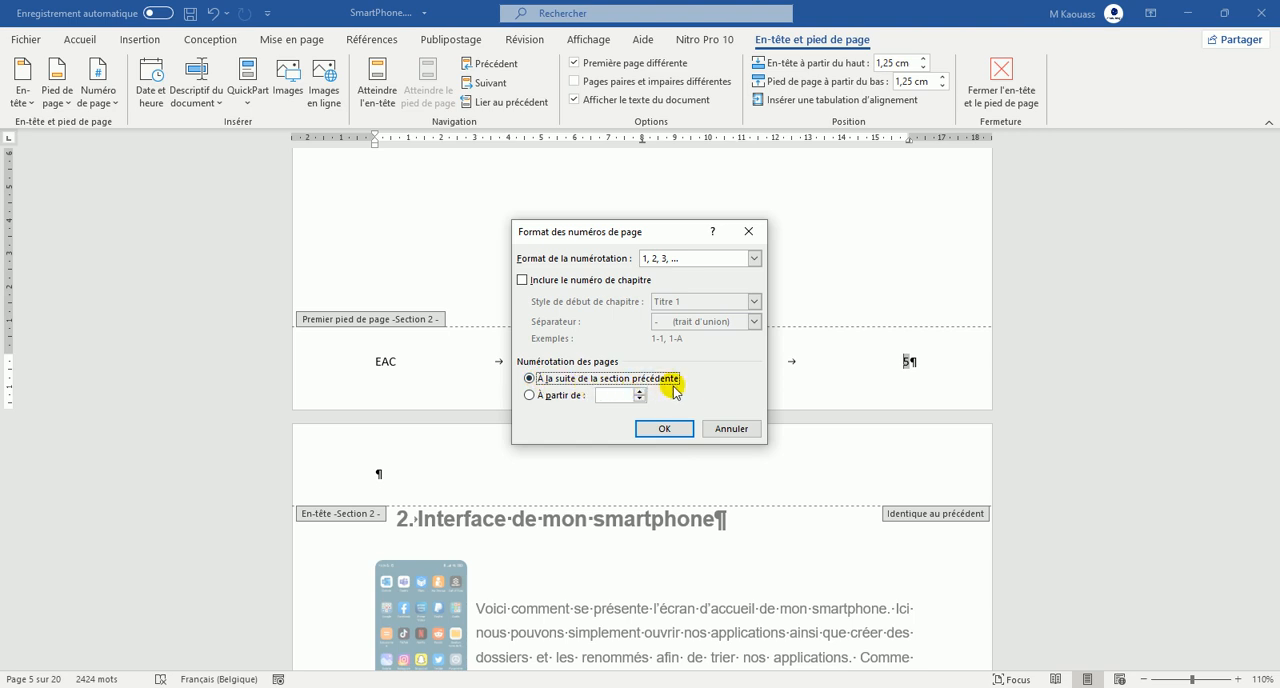
left_click(730, 430)
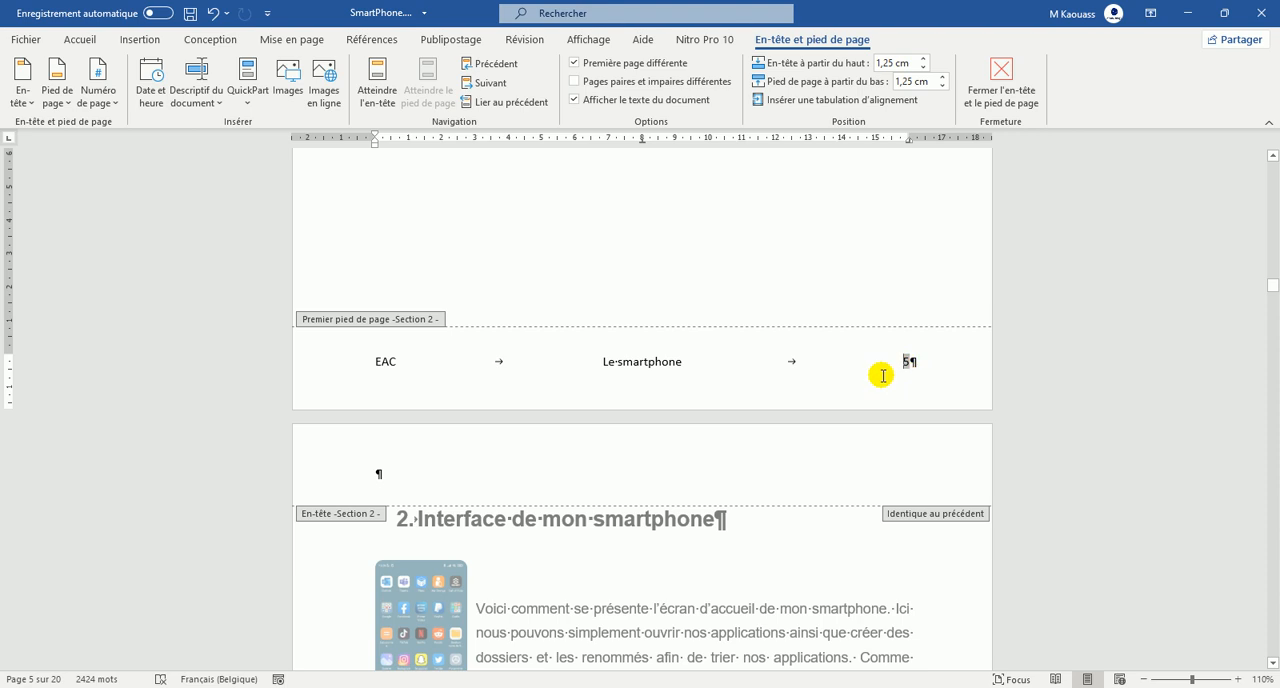
Paste the copied line into Section 2's regular footer on page 6 and remove the extra empty paragraph below it.
scroll(884, 388, "down", 9)
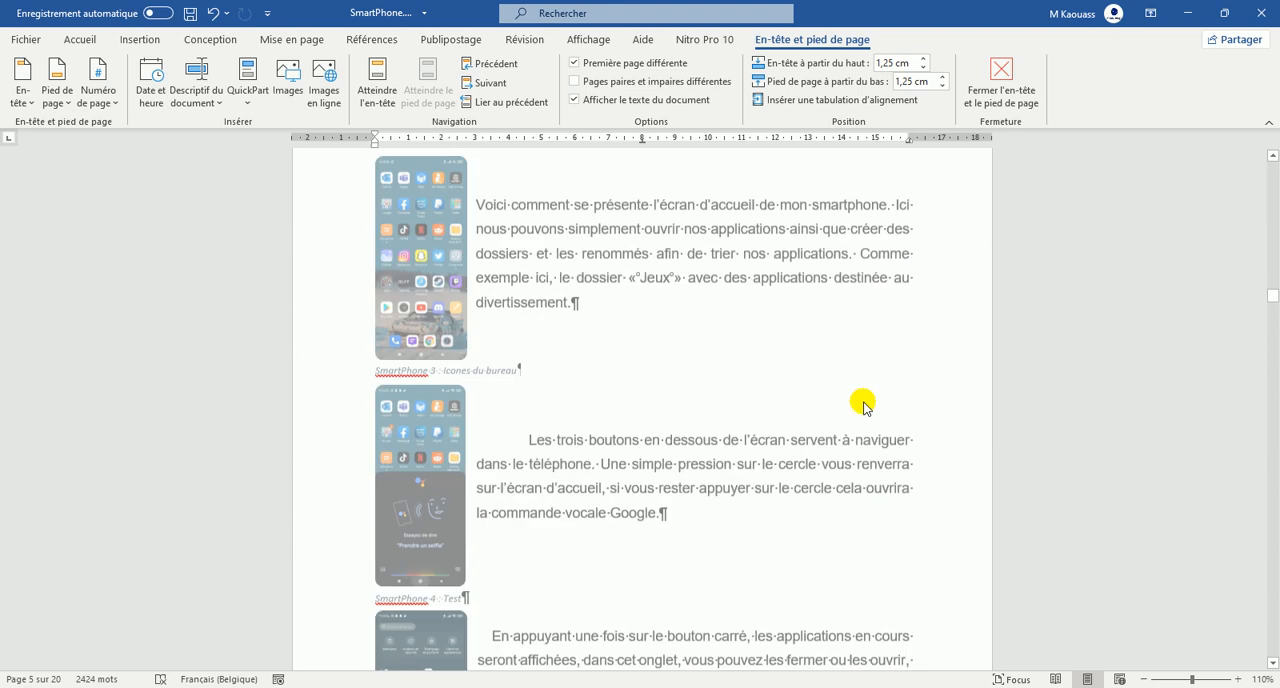
scroll(843, 412, "down", 5)
left_click(372, 507)
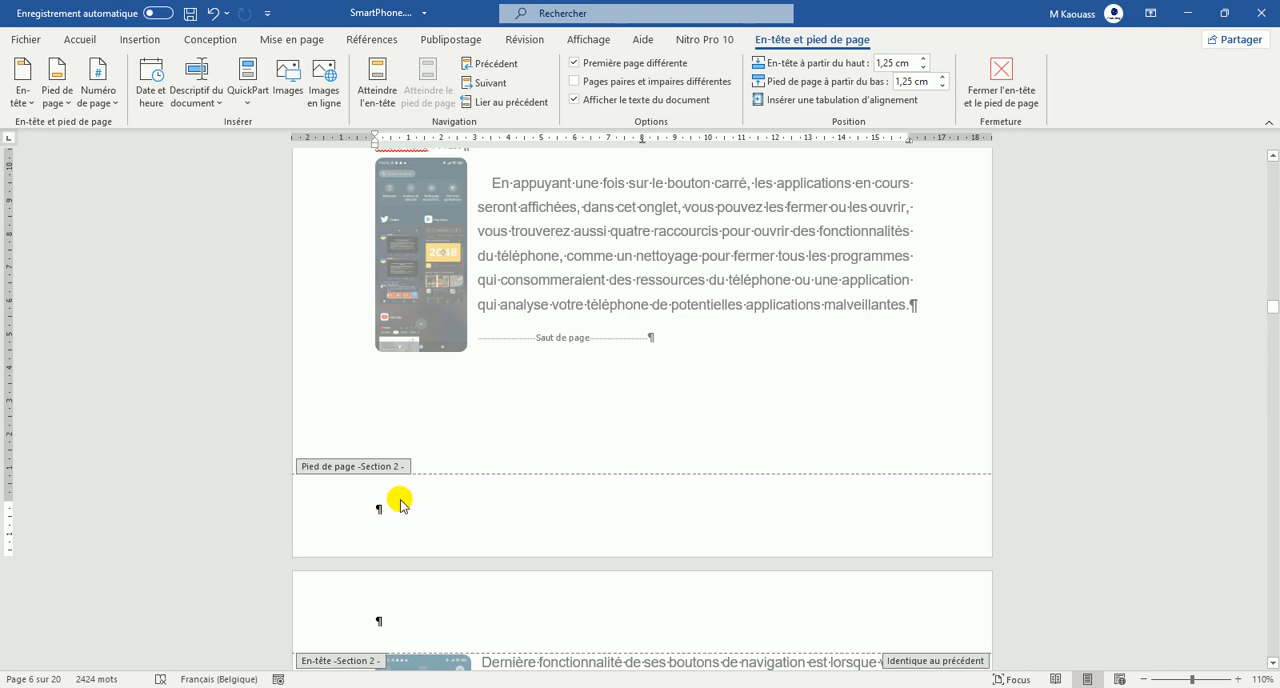
scroll(400, 494, "up", 5)
scroll(400, 506, "down", 5)
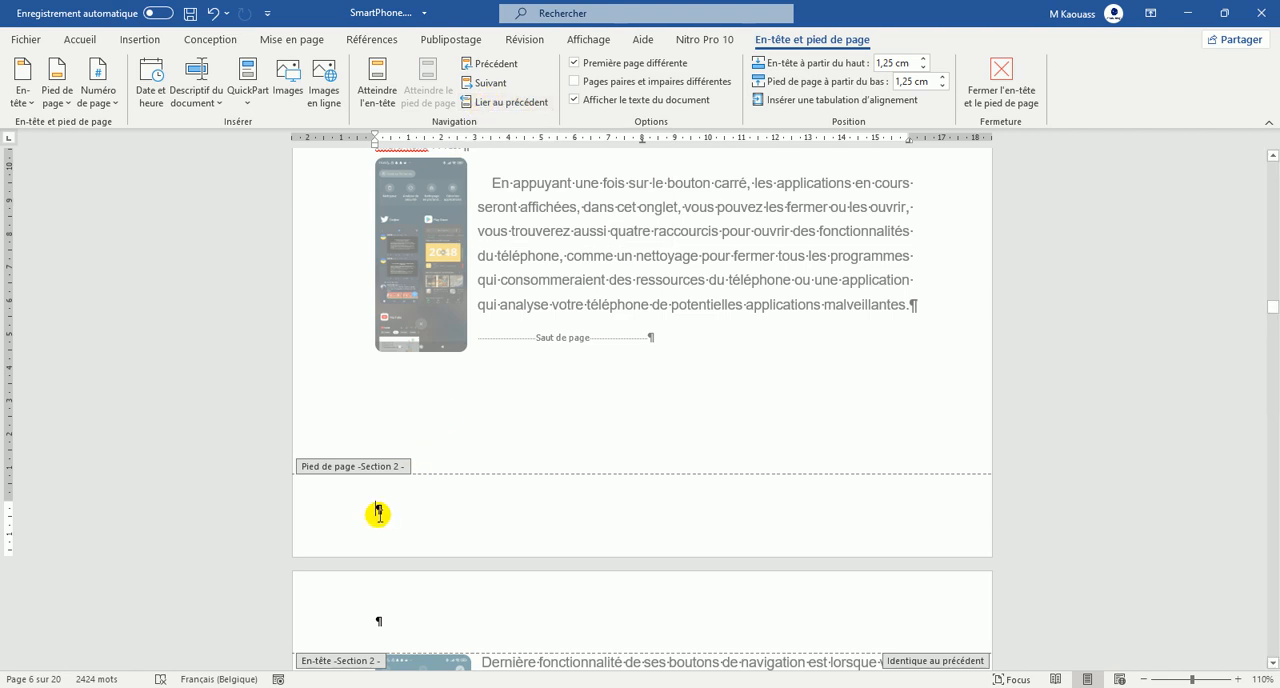
key("ctrl+v")
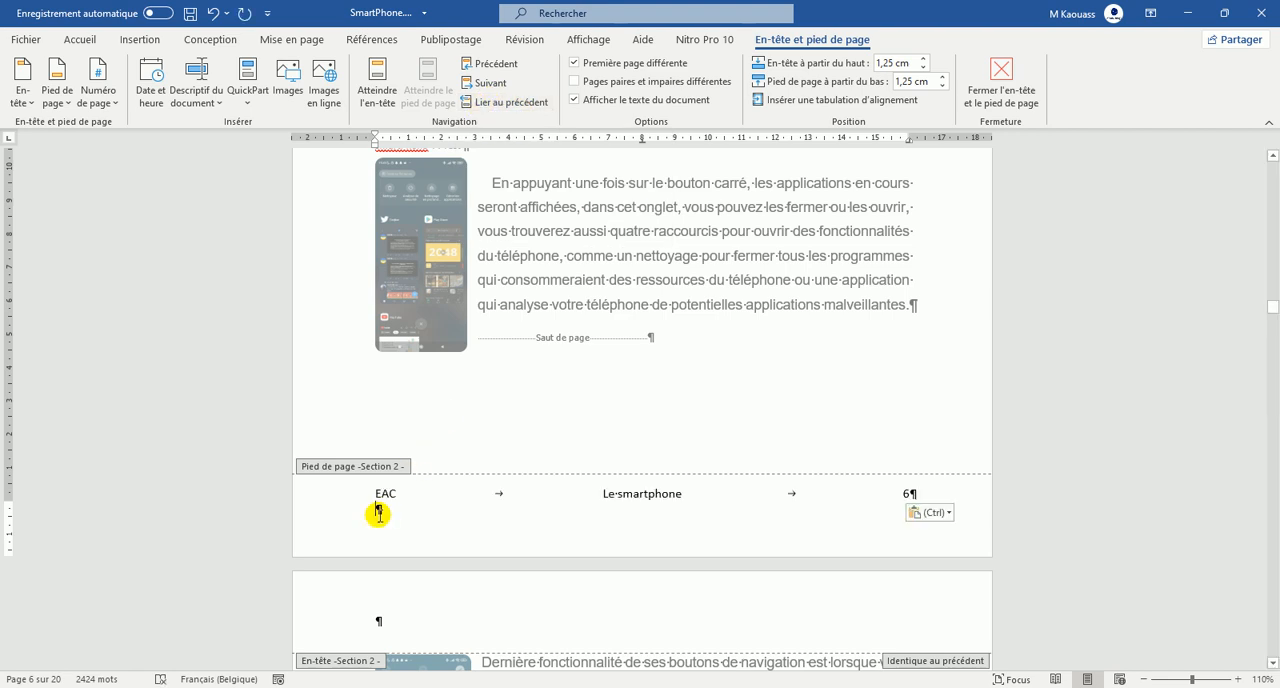
key("BackSpace")
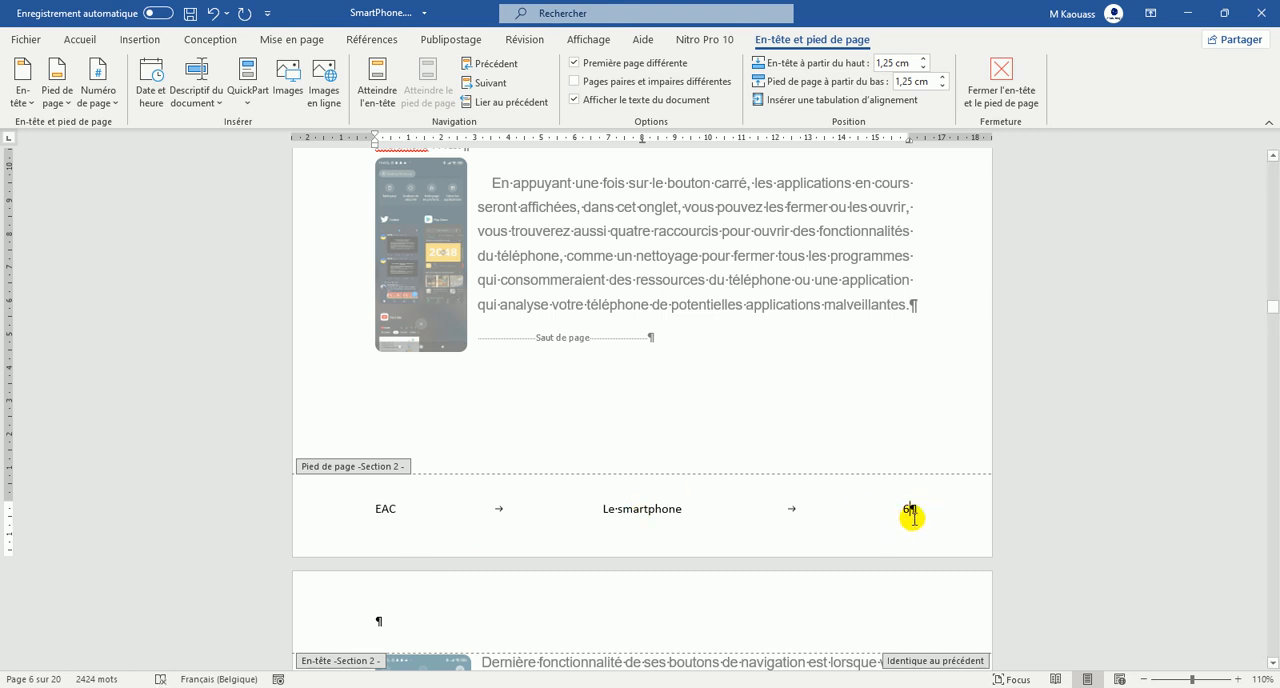
Check the footer and page numbering on the following Section 2 pages, the Introduction page and the end of Section 1.
scroll(914, 509, "down", 10)
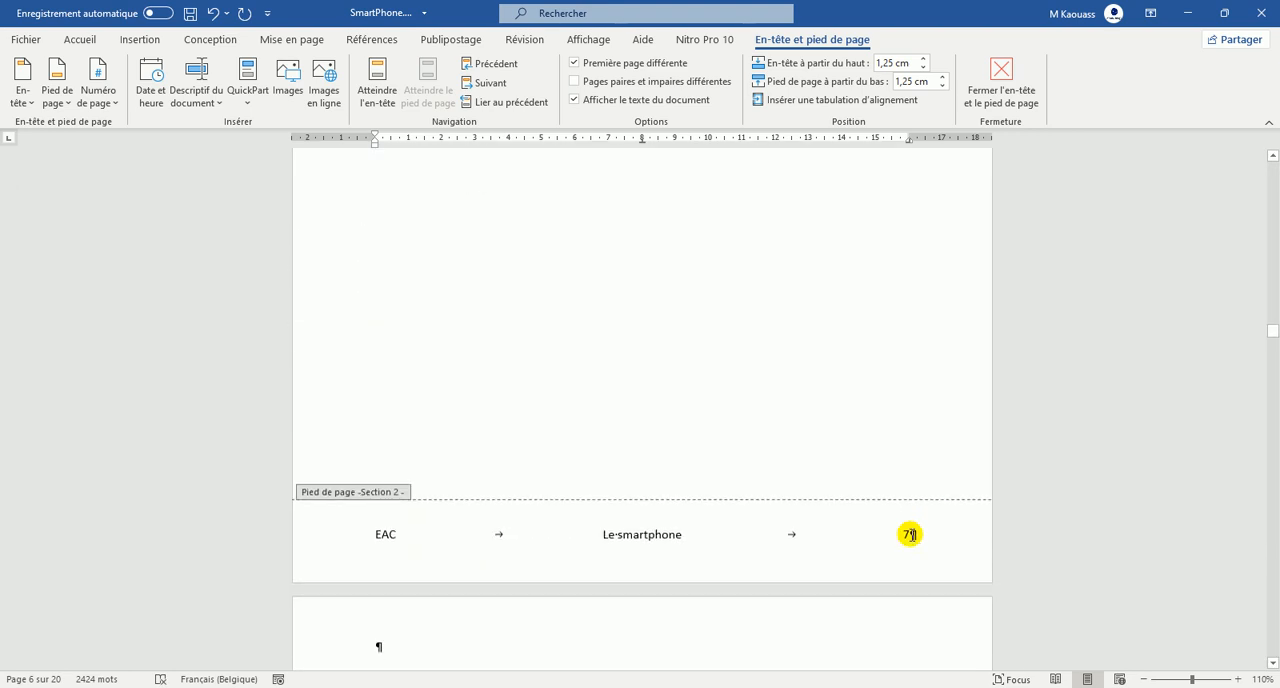
scroll(916, 463, "down", 18)
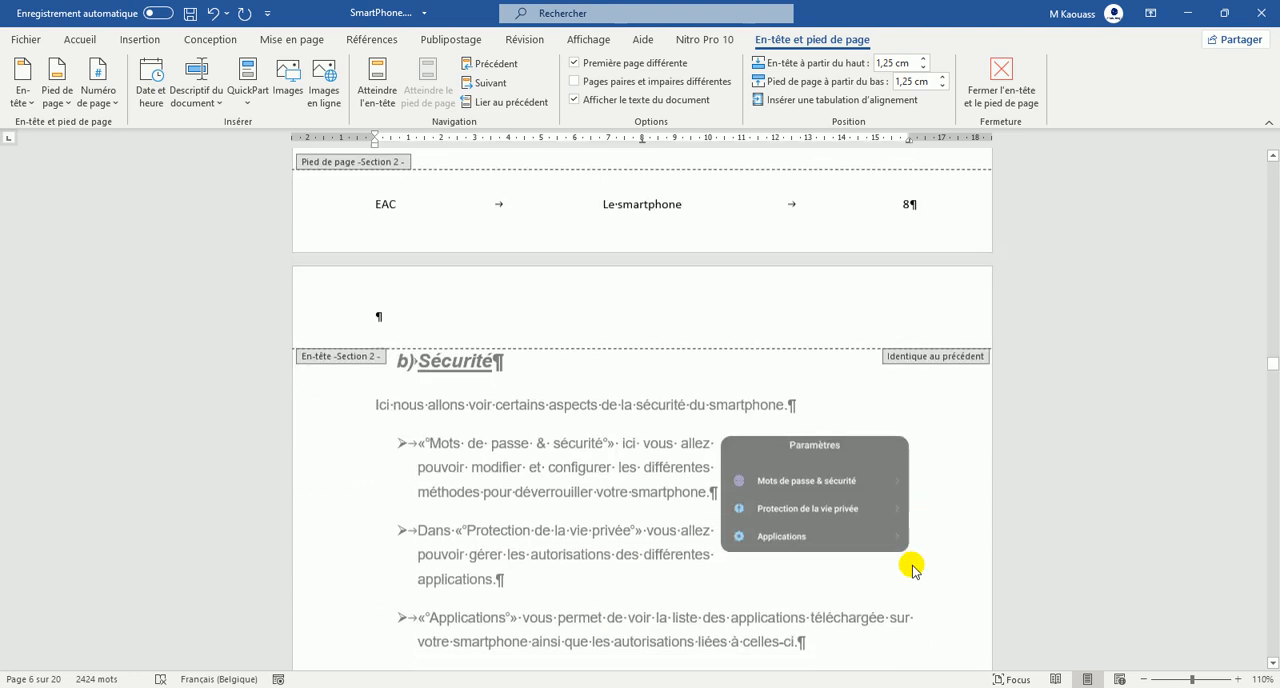
scroll(914, 571, "down", 5)
scroll(914, 571, "up", 15)
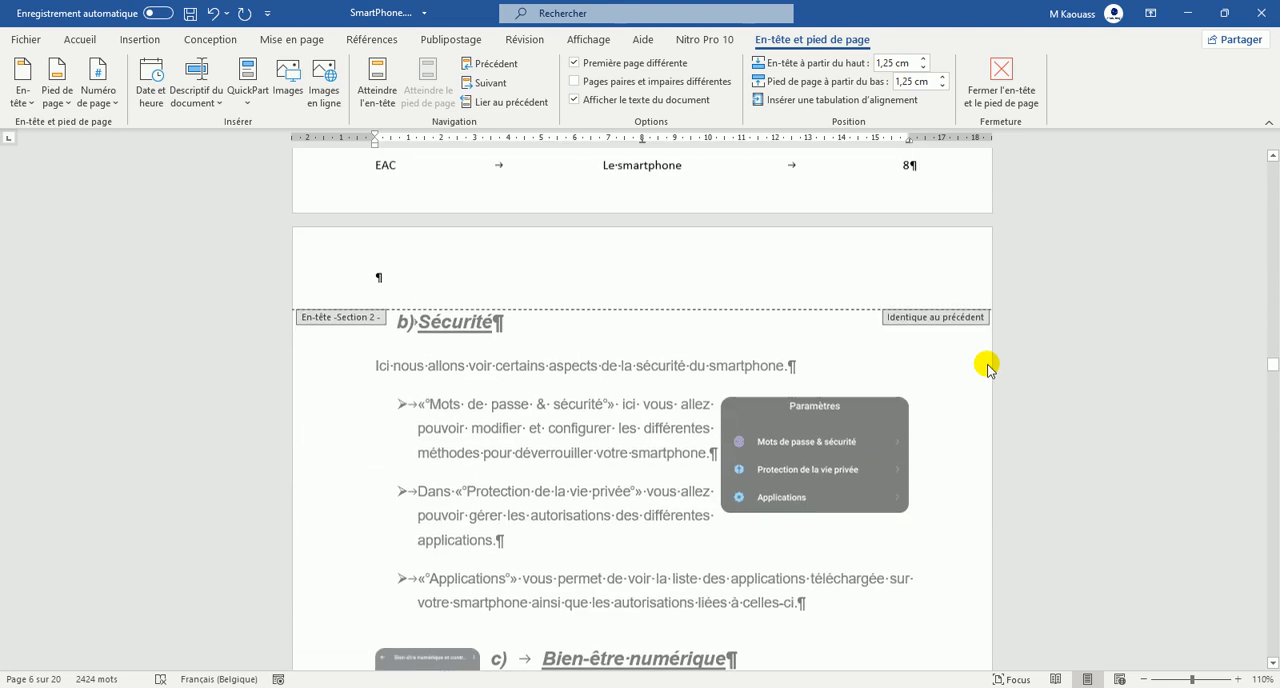
scroll(965, 312, "up", 20)
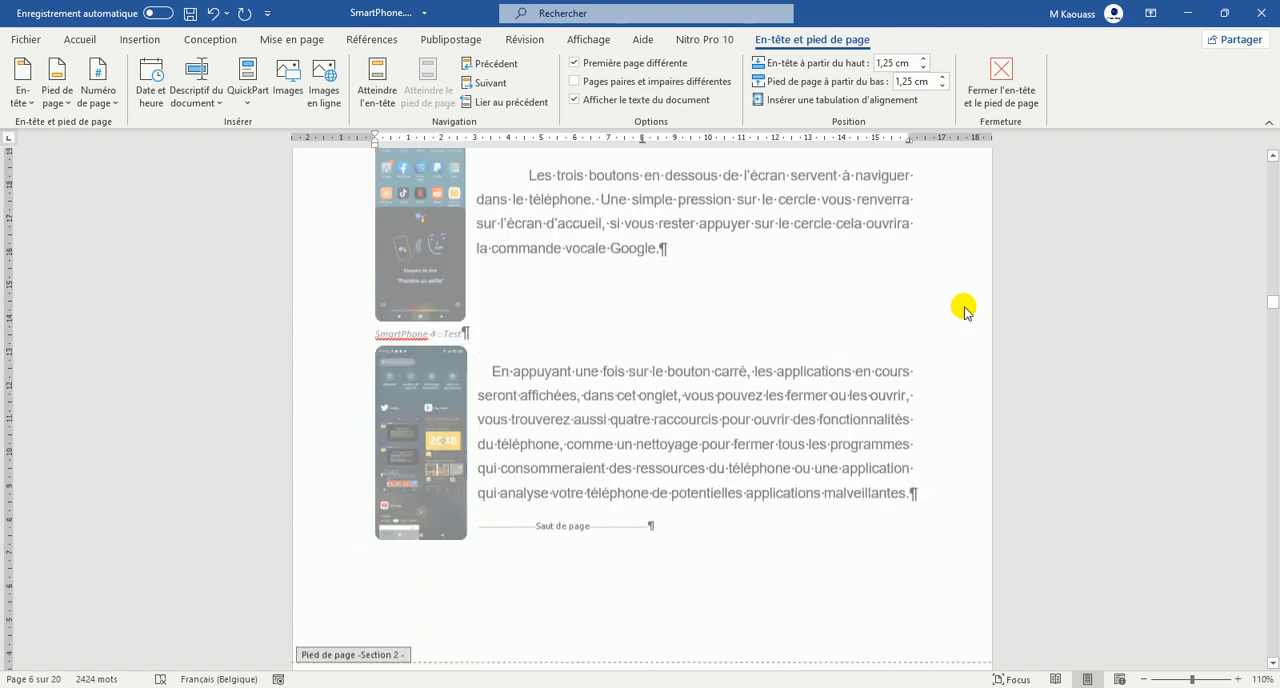
scroll(963, 306, "up", 3)
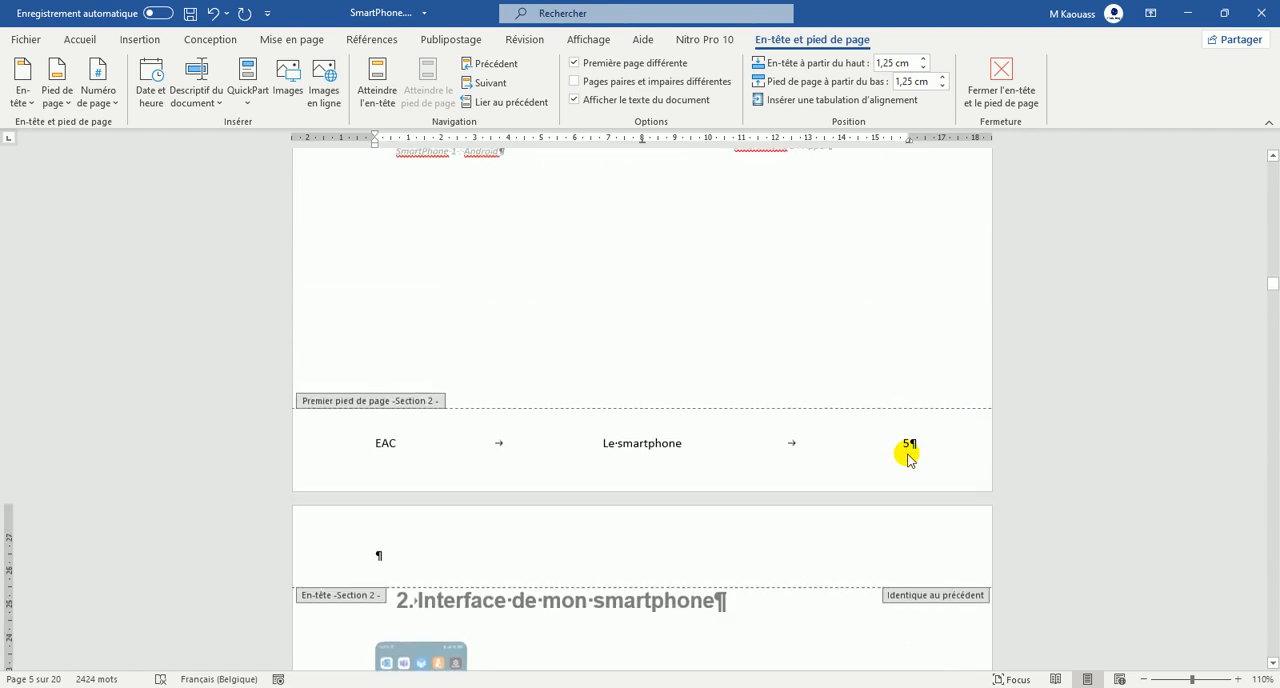
scroll(903, 451, "up", 5)
scroll(926, 340, "up", 8)
scroll(843, 337, "up", 15)
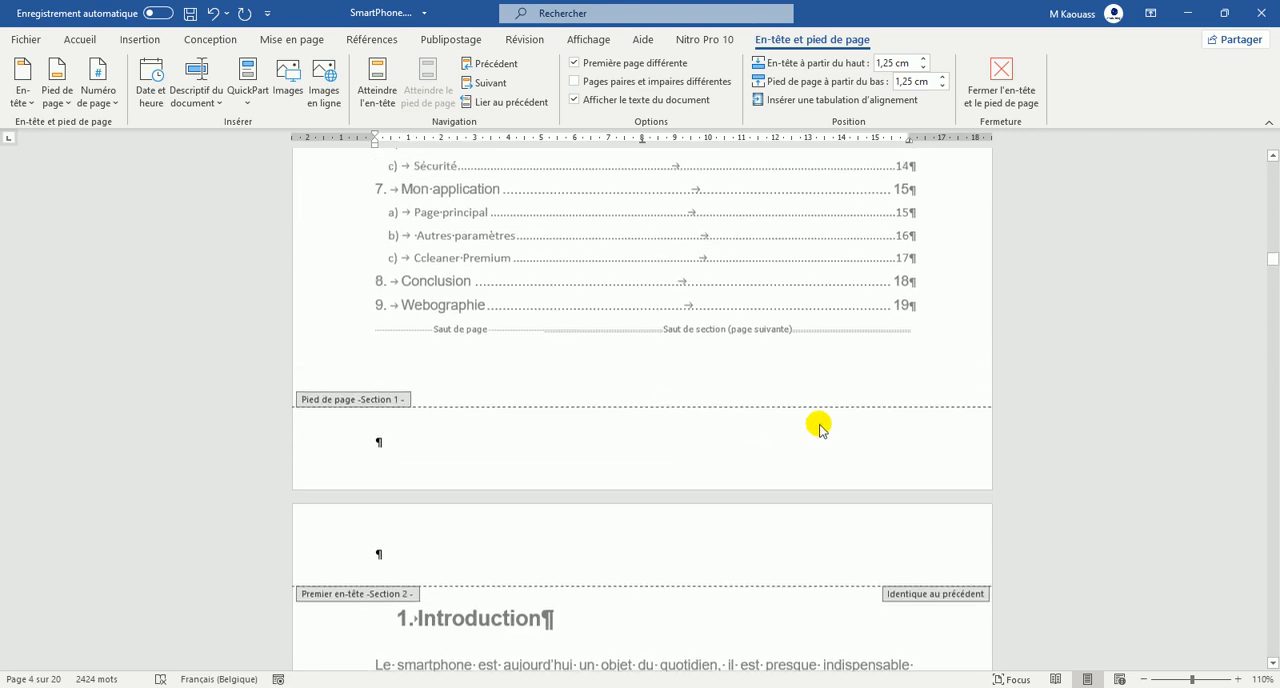
scroll(853, 346, "down", 20)
scroll(872, 440, "down", 10)
scroll(871, 434, "up", 11)
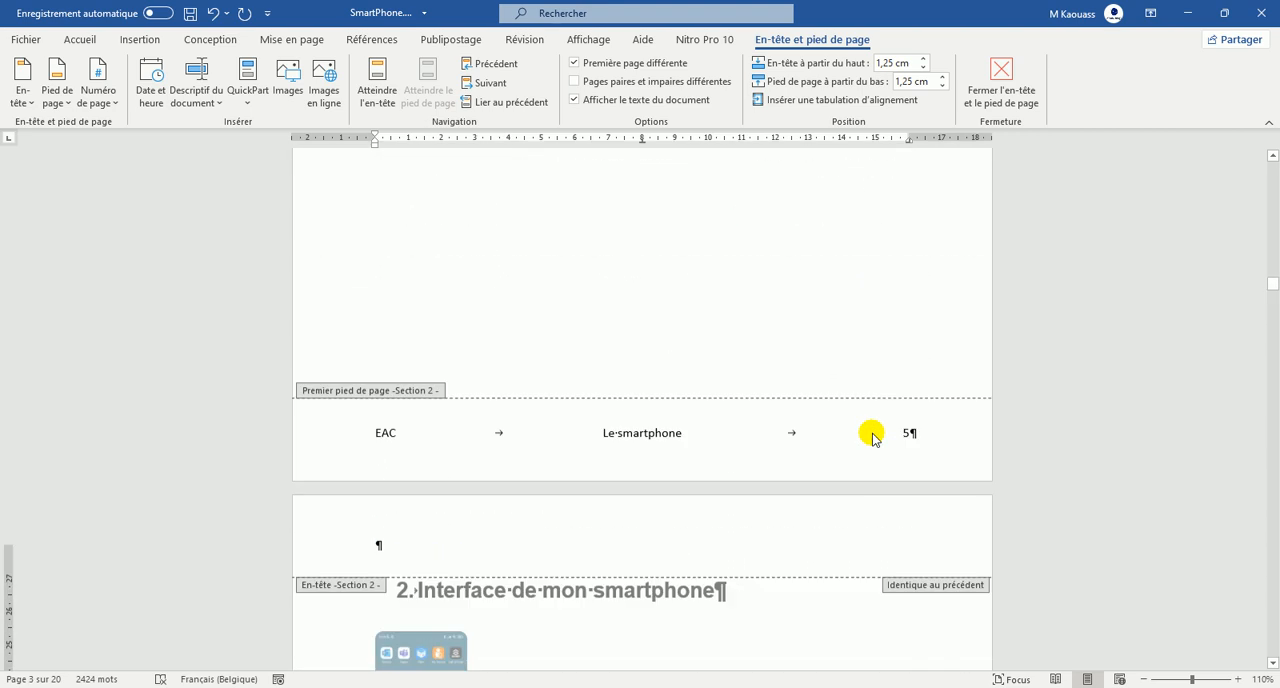
Close the header and footer editing mode and hide the formatting marks in the document.
left_click(1004, 95)
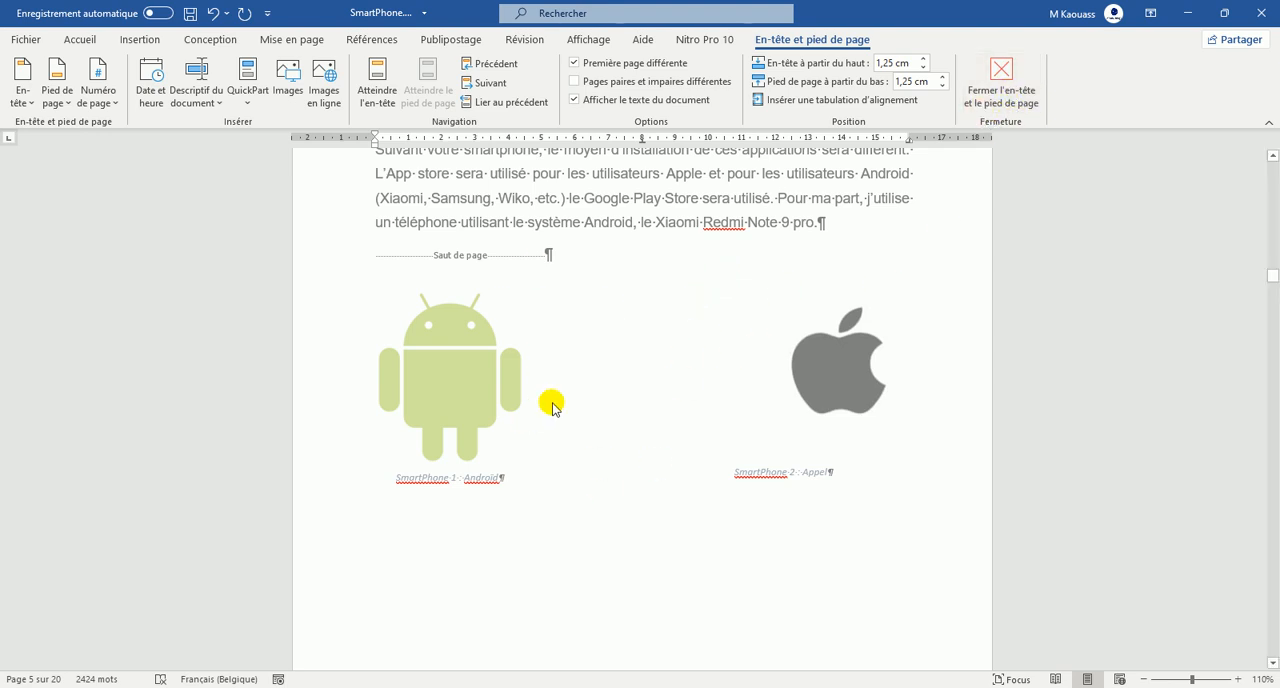
left_click(1015, 75)
scroll(840, 300, "down", 6)
scroll(857, 382, "down", 1)
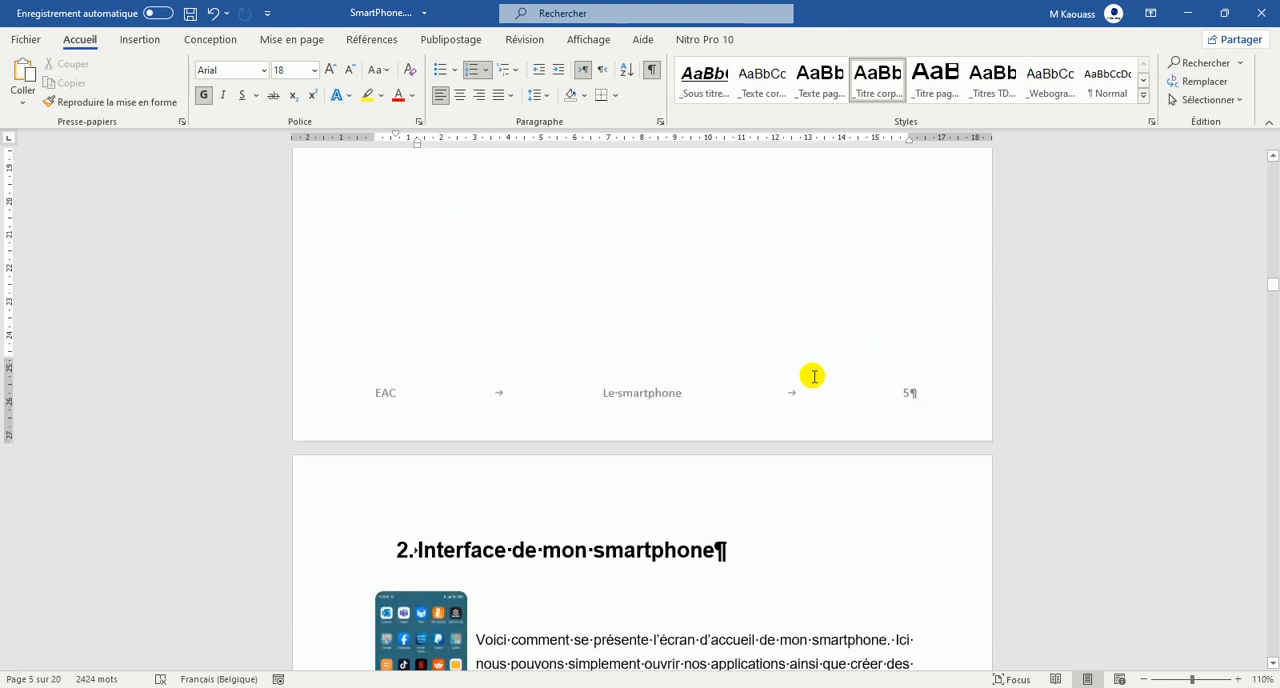
left_click(655, 77)
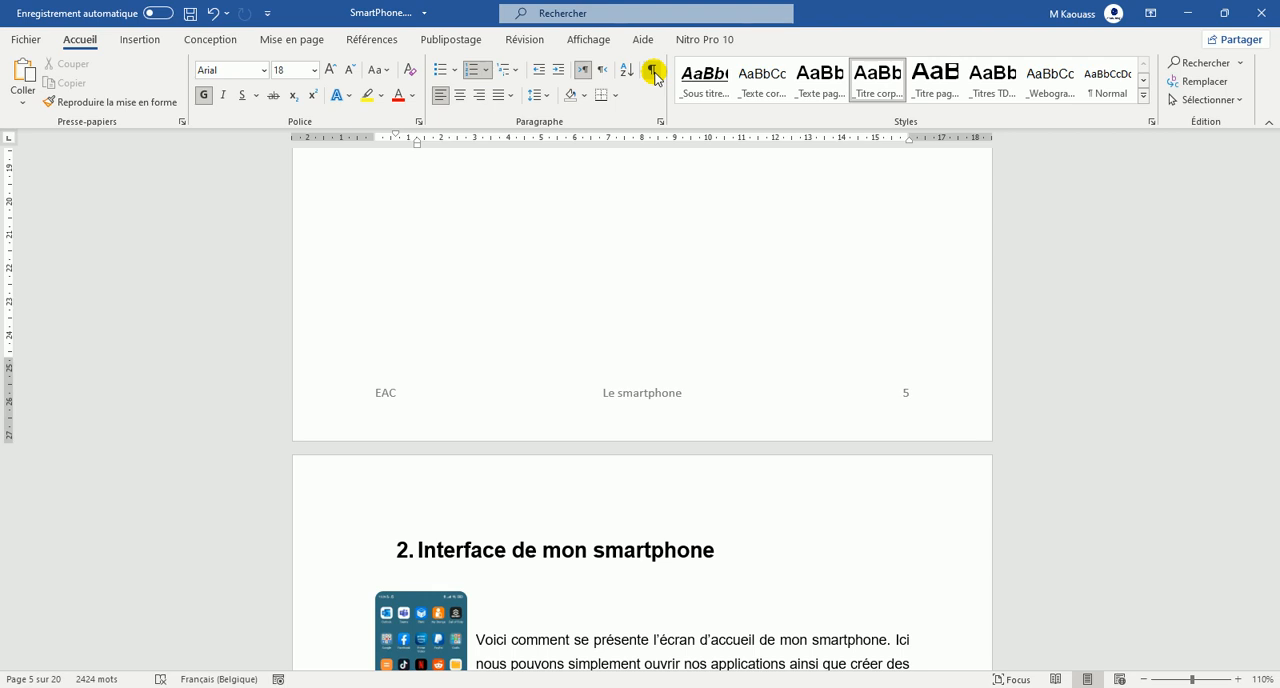